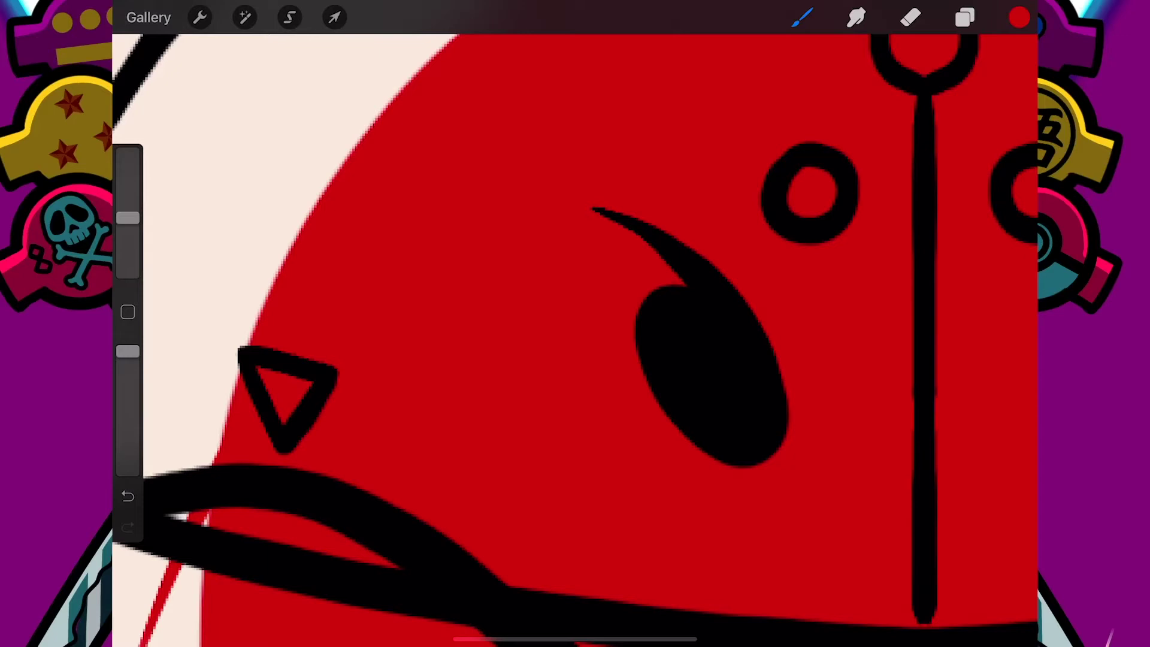
# - Paint a large closed loop across the forehead on Layer 27 with the Brush tool
pyautogui.scroll(-5, 575, 324)
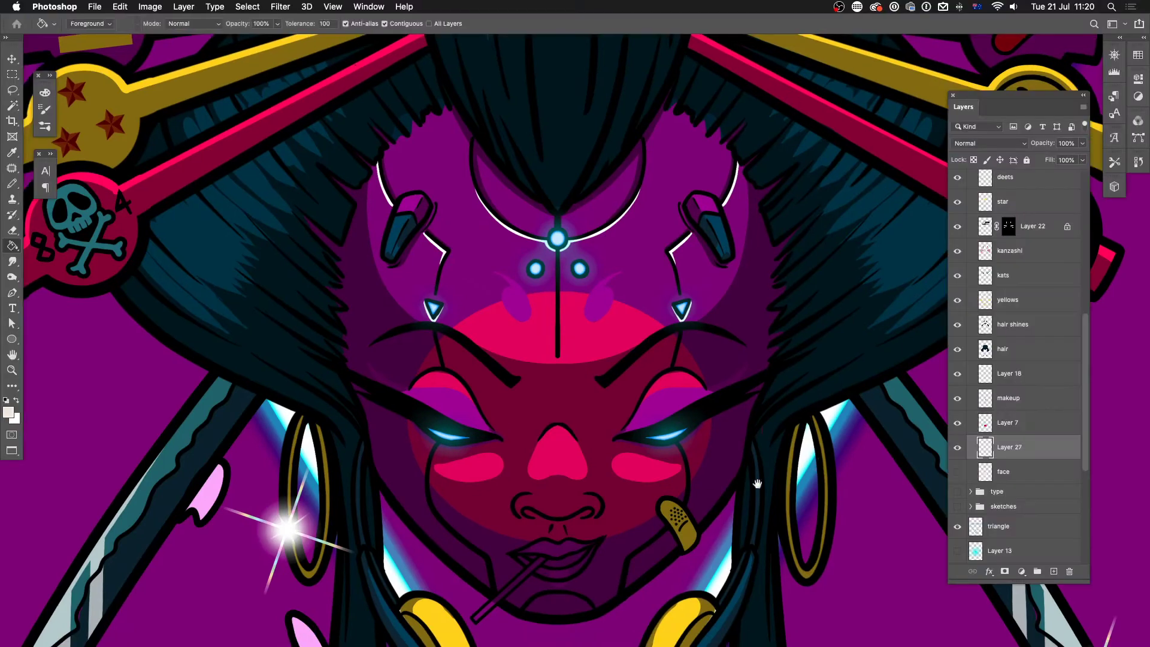
pyautogui.scroll(-3, 757, 479)
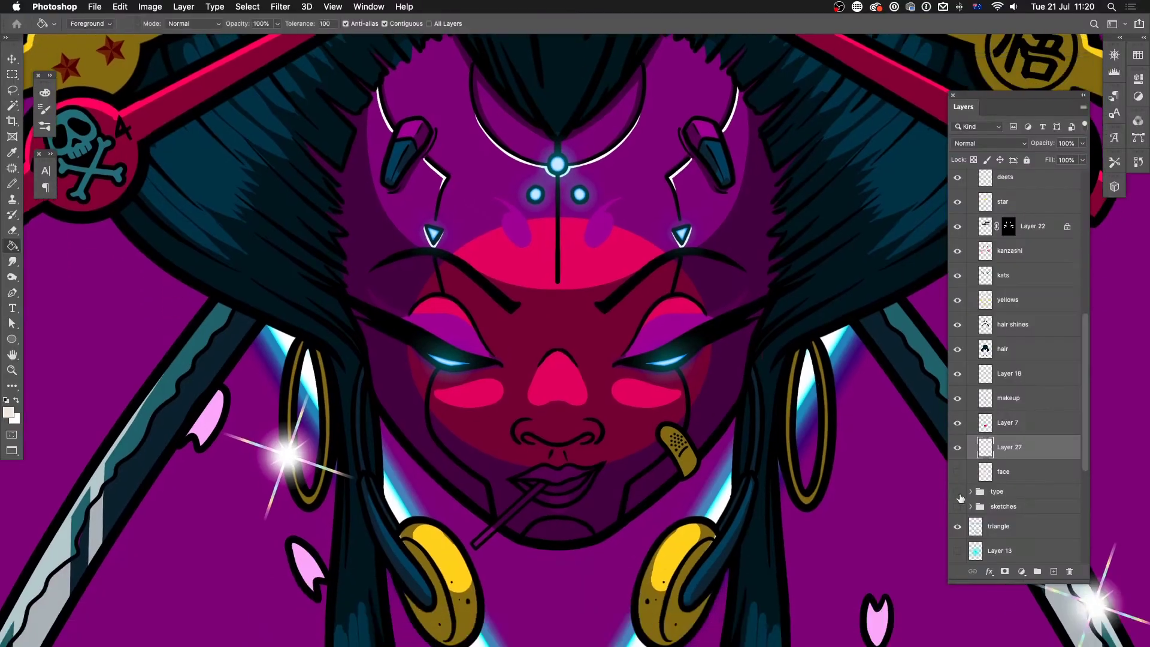
pyautogui.scroll(5, 669, 407)
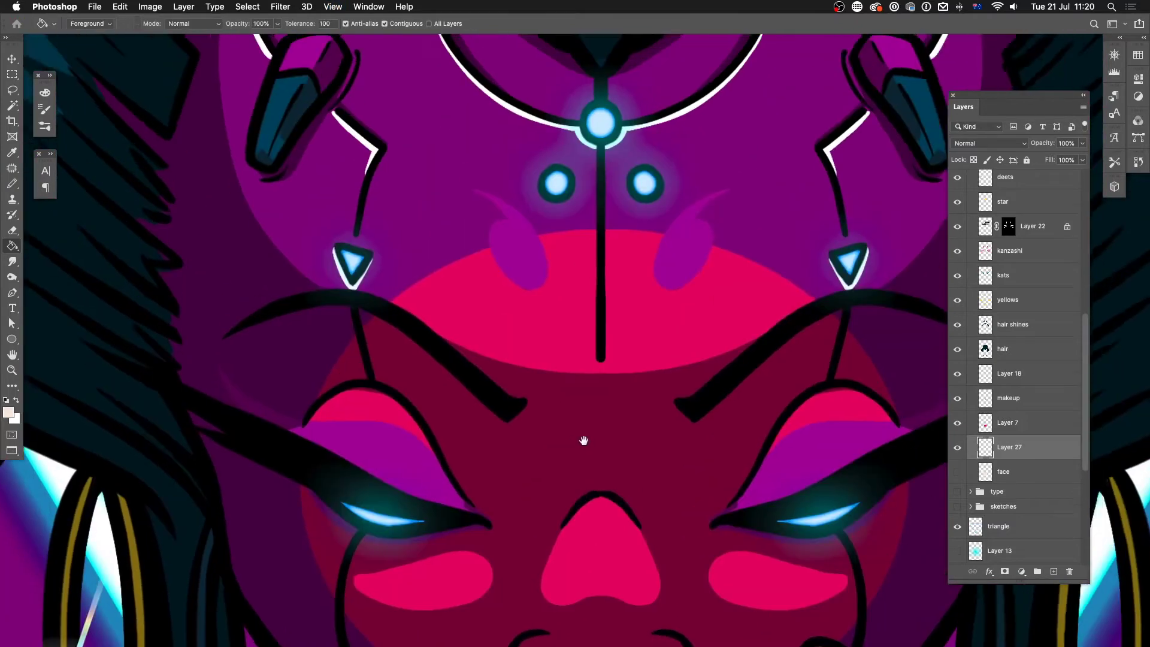
pyautogui.press('b')
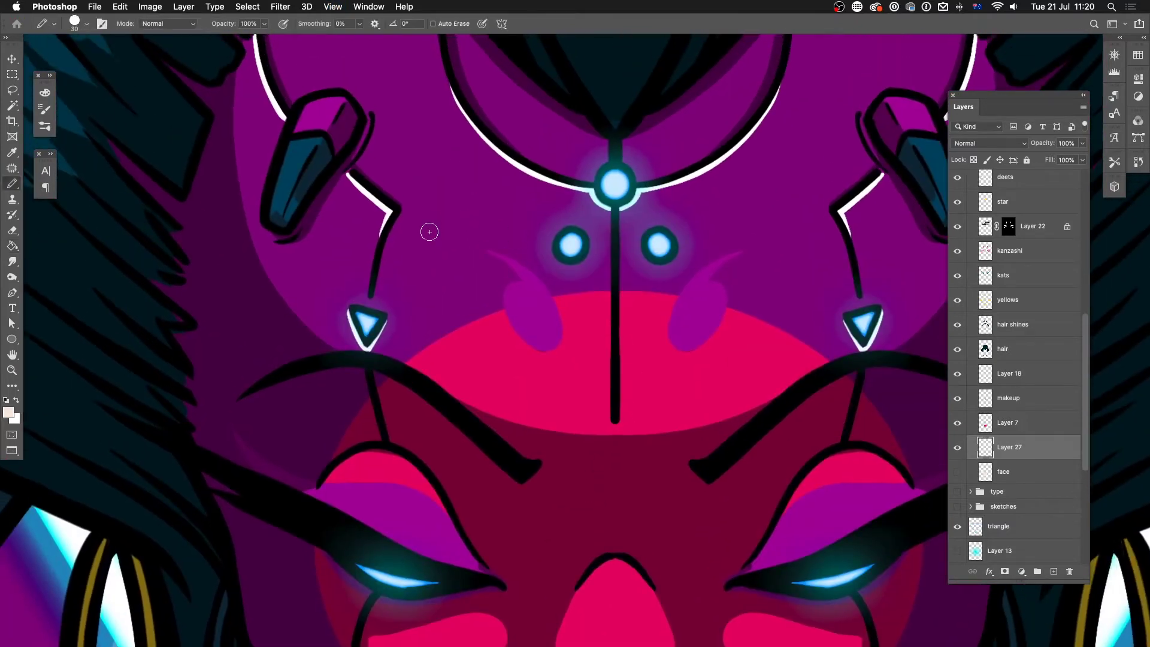
pyautogui.hotkey('shift', 'b')
pyautogui.hotkey('shift', 'b')
pyautogui.hotkey('shift', 'b')
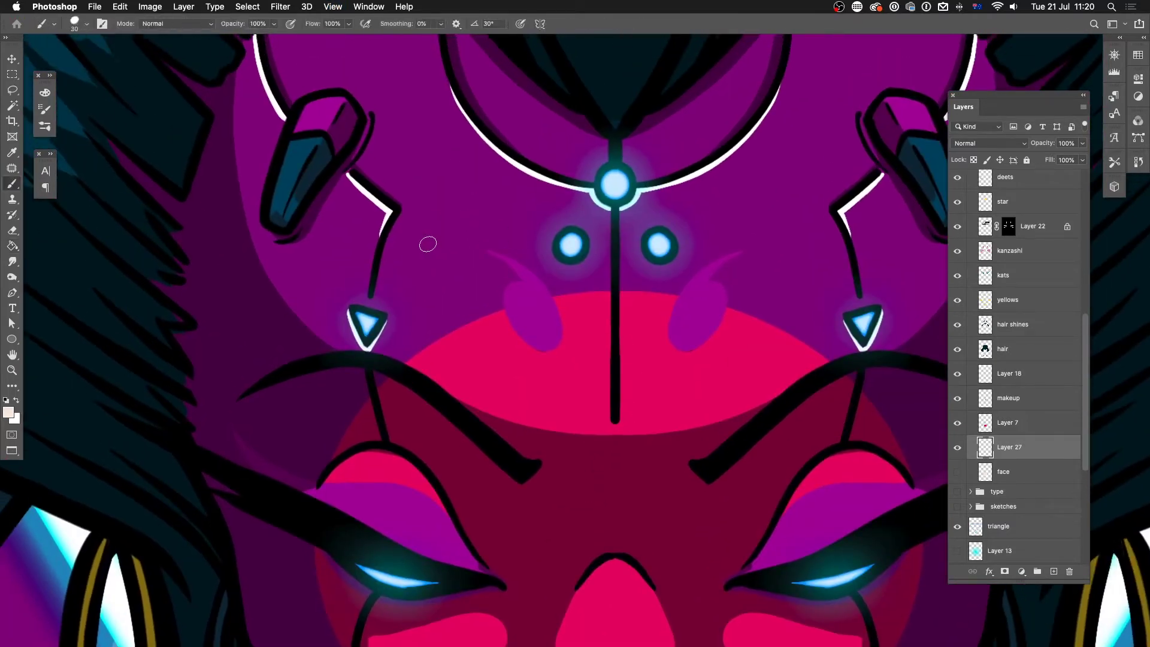
pyautogui.moveTo(475, 154)
pyautogui.mouseDown()
pyautogui.moveTo(684, 257)
pyautogui.moveTo(448, 170)
pyautogui.moveTo(393, 498)
pyautogui.mouseUp()
# - Try filling the forehead loop with the cream foreground colour using the Paint Bucket, and inspect the edge of the fill
pyautogui.press('g')
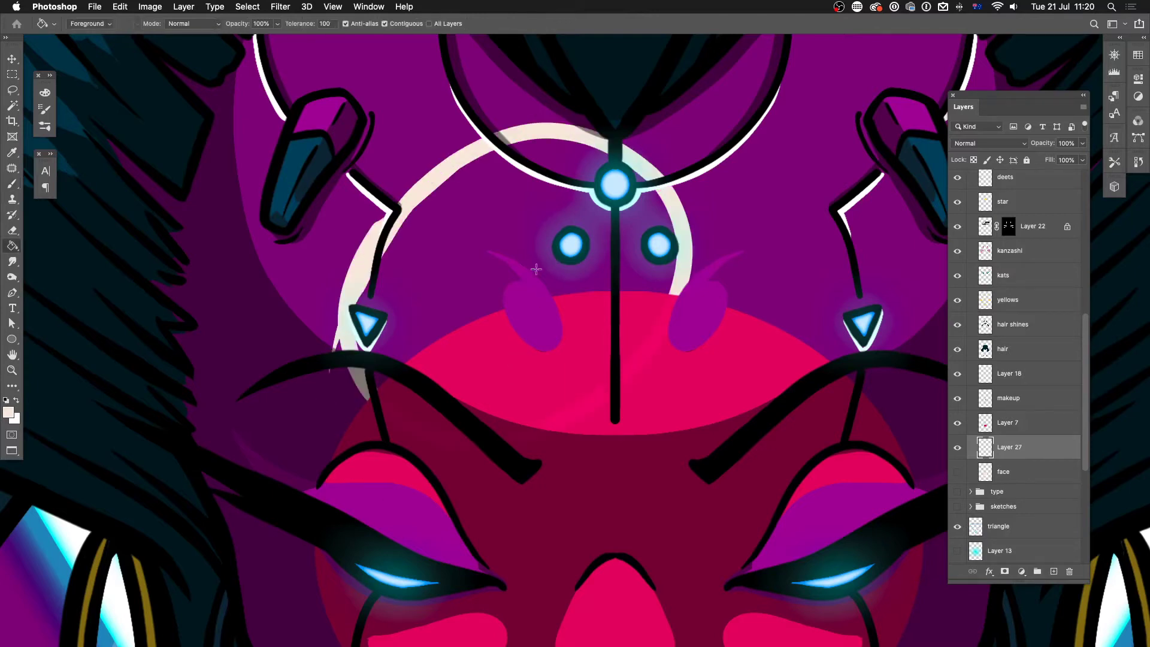
pyautogui.click(468, 264)
pyautogui.press('super+equal')
pyautogui.press('super+equal')
pyautogui.press('super+equal')
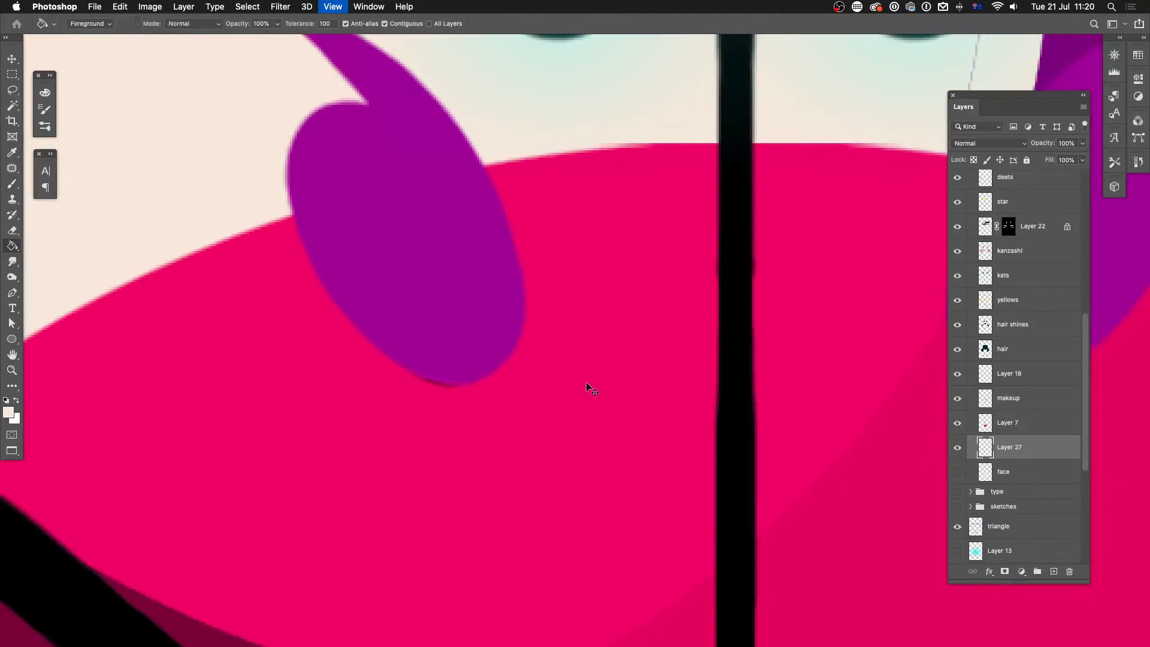
pyautogui.moveTo(583, 495); pyautogui.dragTo(527, 623)
pyautogui.moveTo(693, 421); pyautogui.dragTo(803, 449)
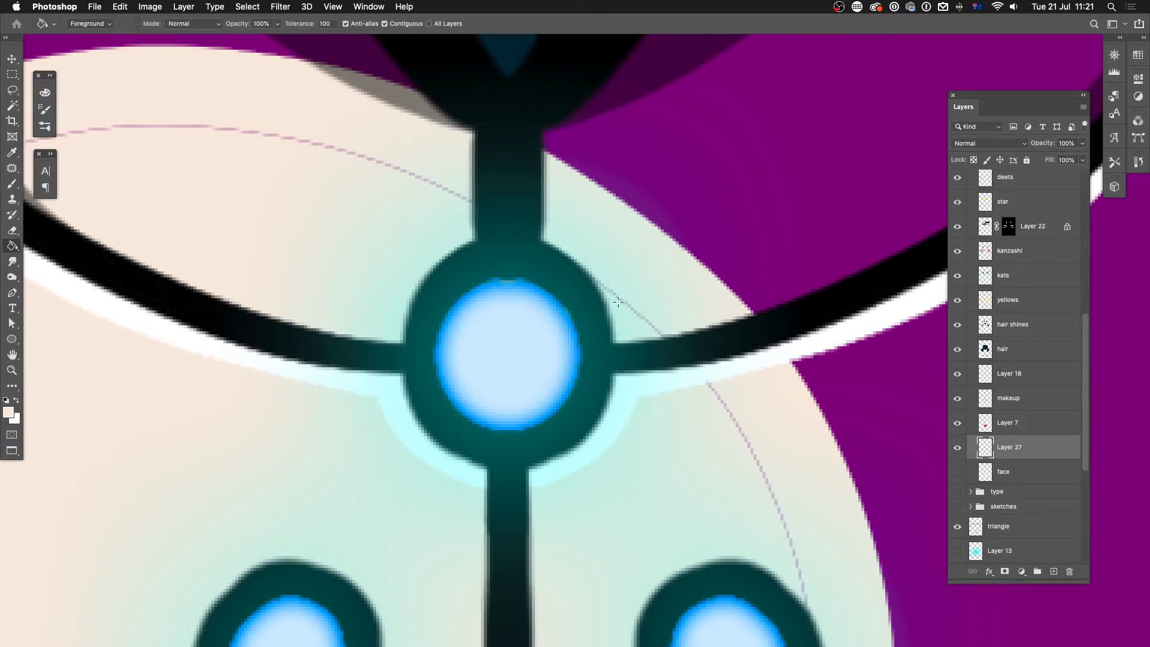
pyautogui.press('super+z')
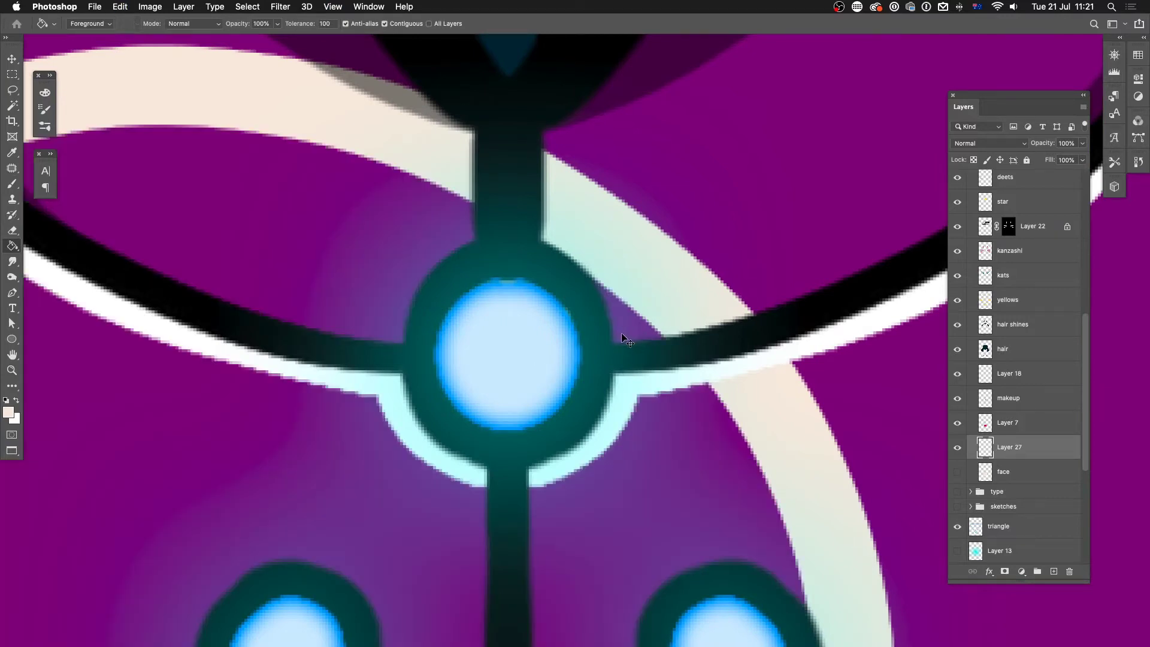
# - Reduce the brush size and paint a spiral, 6-shaped test stroke on the forehead
pyautogui.press('b')
pyautogui.moveTo(376, 489); pyautogui.dragTo(837, 318)
pyautogui.moveTo(357, 447)
pyautogui.mouseDown()
pyautogui.moveTo(801, 388)
pyautogui.moveTo(791, 450)
pyautogui.mouseUp()
pyautogui.moveTo(629, 385); pyautogui.dragTo(623, 391)
pyautogui.press('[')
pyautogui.press('[')
pyautogui.press('[')
pyautogui.moveTo(580, 95)
pyautogui.mouseDown()
pyautogui.moveTo(540, 164)
pyautogui.moveTo(487, 339)
pyautogui.moveTo(523, 503)
pyautogui.moveTo(697, 411)
pyautogui.moveTo(670, 238)
pyautogui.moveTo(569, 393)
pyautogui.mouseUp()
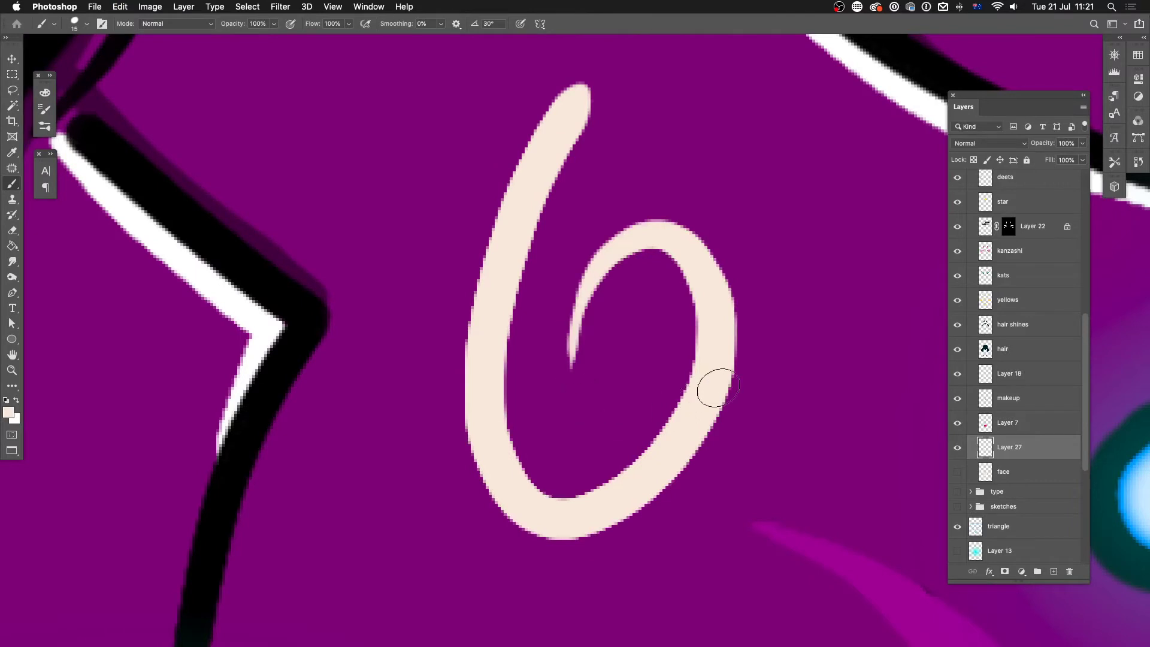
# - Examine the individual pixels along the edge of the spiral brush stroke
pyautogui.press('super+plus')
pyautogui.press('super+plus')
pyautogui.press('super+plus')
pyautogui.moveTo(291, 367); pyautogui.dragTo(870, 516)
pyautogui.hscroll(-2, 325, 324)
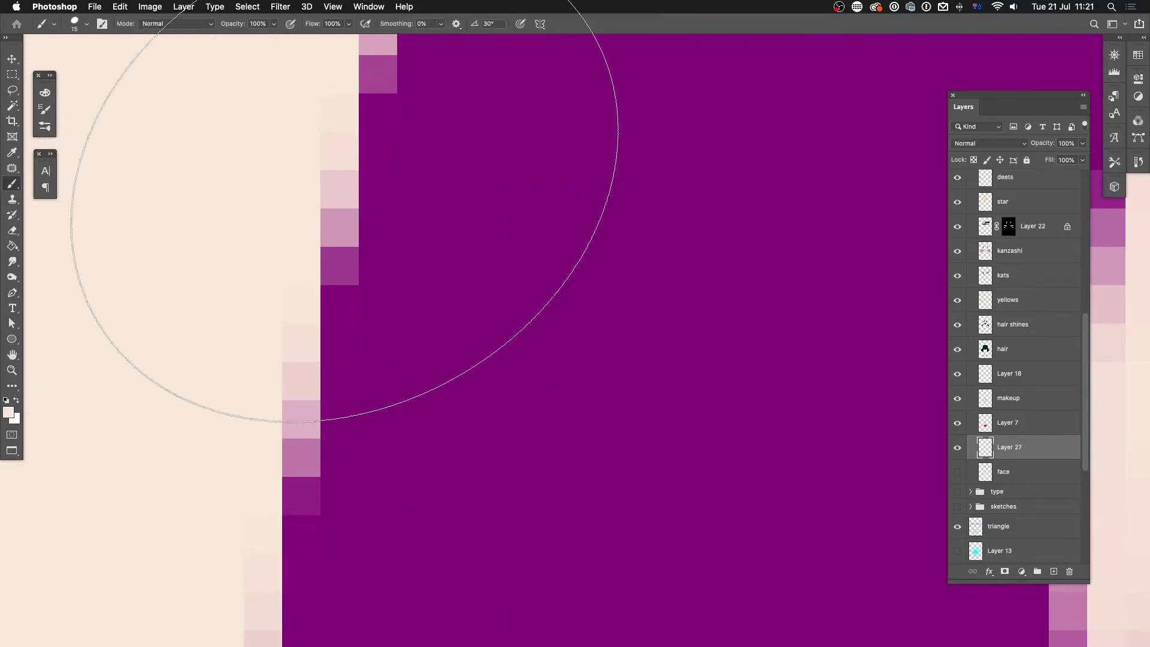
pyautogui.press('super+minus')
pyautogui.press('super+minus')
pyautogui.press('super+minus')
pyautogui.press('super+minus')
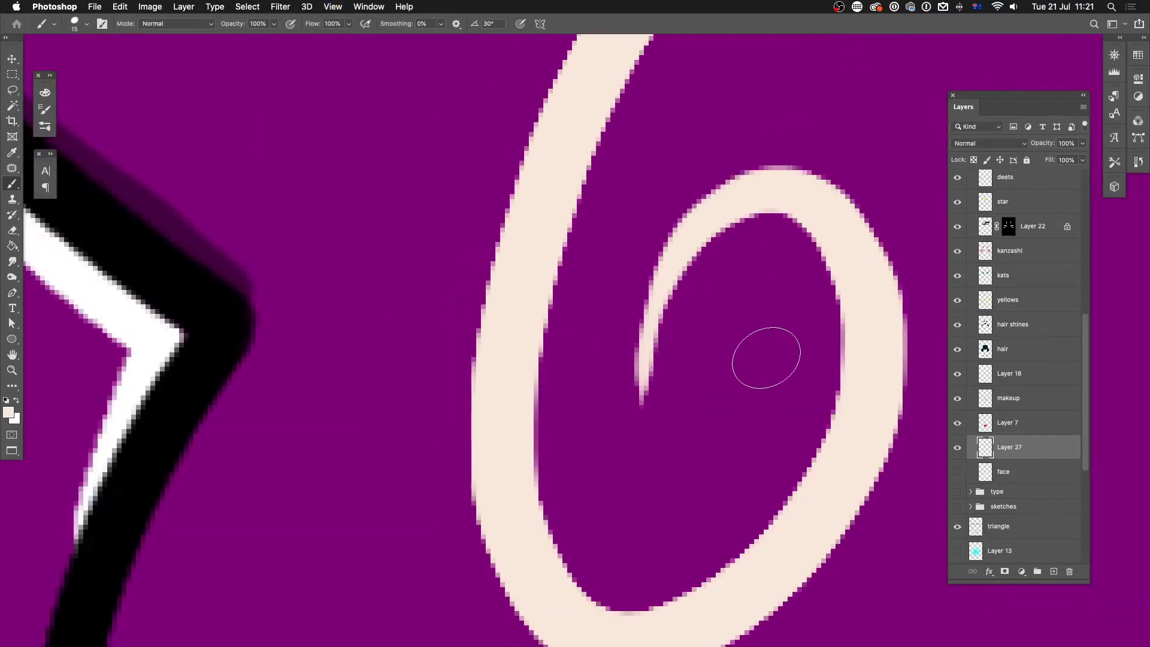
# - Undo the spiral stroke and try painting a closed oval loop in its place
pyautogui.press('super+z')
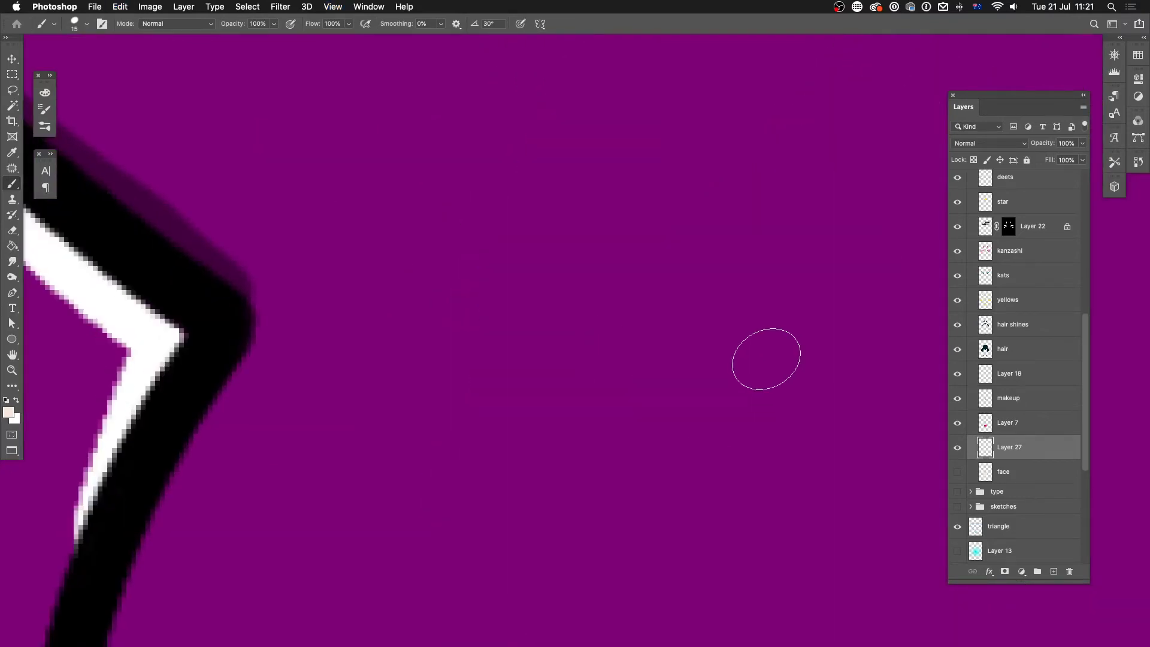
pyautogui.moveTo(570, 114); pyautogui.dragTo(426, 200)
pyautogui.moveTo(398, 236)
pyautogui.mouseDown()
pyautogui.moveTo(836, 303)
pyautogui.moveTo(368, 249)
pyautogui.moveTo(328, 342)
pyautogui.mouseUp()
pyautogui.press('super+z')
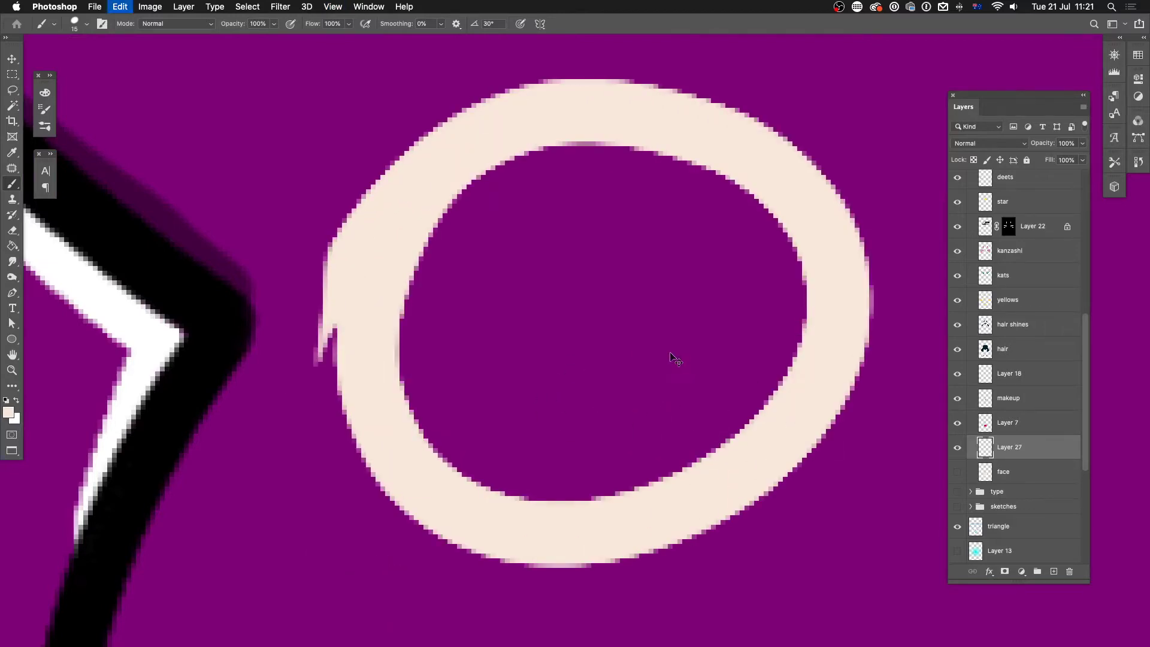
# - Outline an area of the face with cream brush strokes, running from the forehead down the cheek and jawline to the bandage
pyautogui.press('super+minus')
pyautogui.press('super+minus')
pyautogui.press('super+minus')
pyautogui.press('super+minus')
pyautogui.press('super+minus')
pyautogui.press('super+minus')
pyautogui.press('super+minus')
pyautogui.press('super+minus')
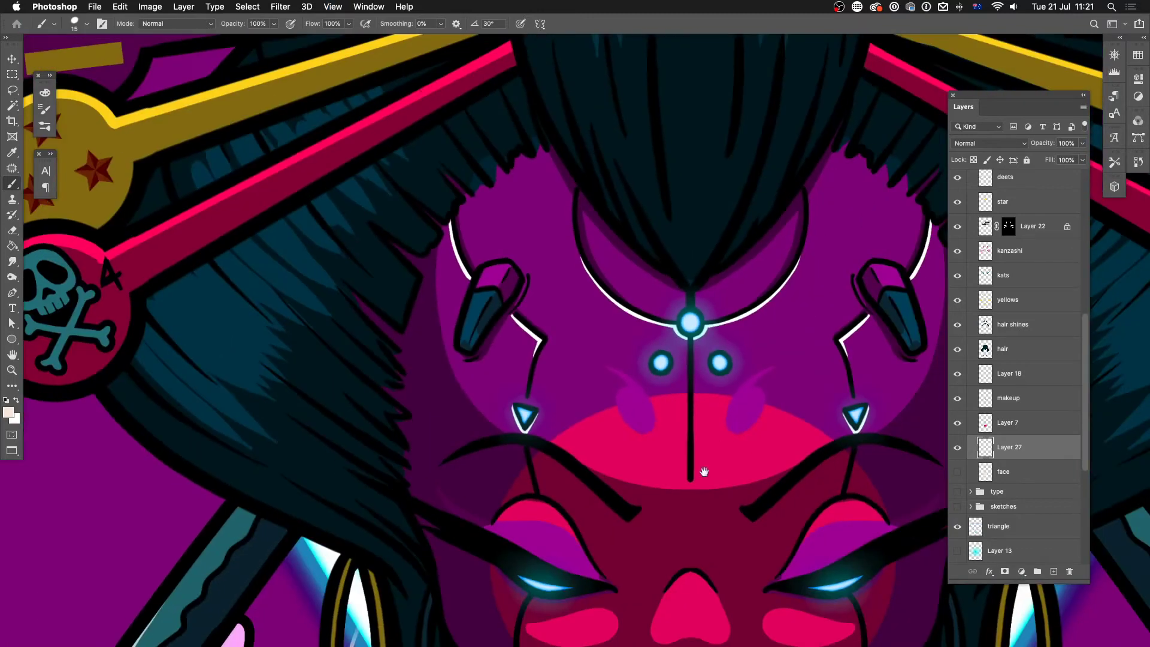
pyautogui.moveTo(704, 472); pyautogui.dragTo(622, 152)
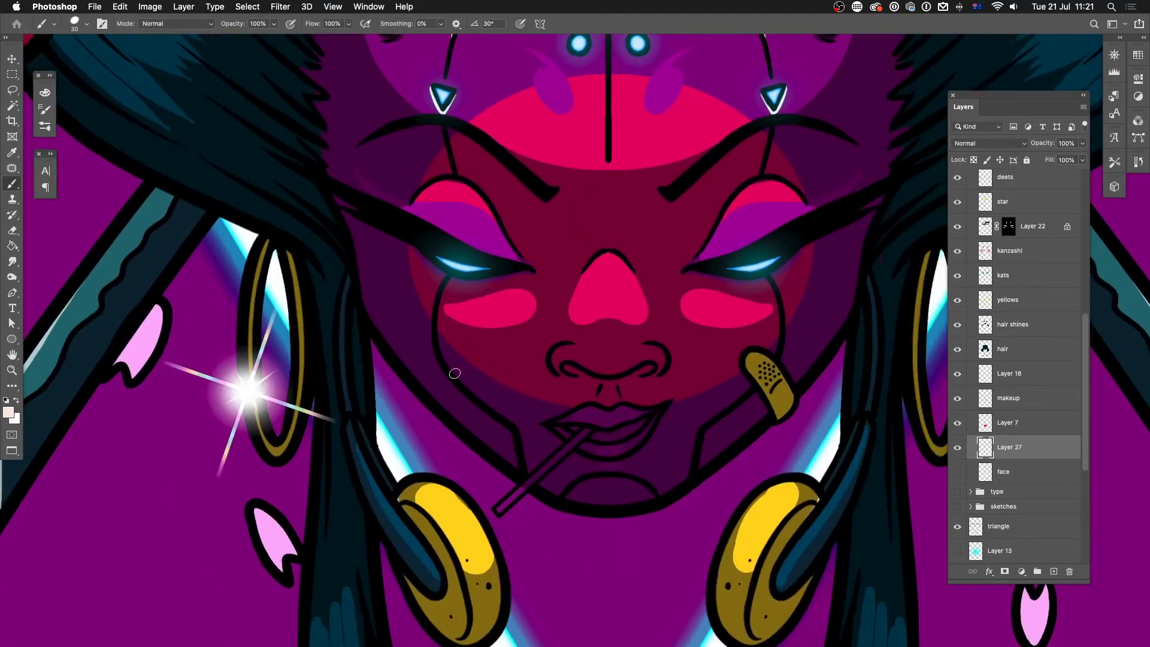
pyautogui.hscroll(5, 455, 374)
pyautogui.moveTo(304, 311)
pyautogui.mouseDown()
pyautogui.moveTo(451, 469)
pyautogui.moveTo(550, 515)
pyautogui.moveTo(514, 513)
pyautogui.moveTo(487, 492)
pyautogui.moveTo(517, 505)
pyautogui.moveTo(585, 496)
pyautogui.moveTo(650, 455)
pyautogui.moveTo(679, 429)
pyautogui.moveTo(701, 346)
pyautogui.mouseUp()
pyautogui.moveTo(470, 74); pyautogui.dragTo(252, 113)
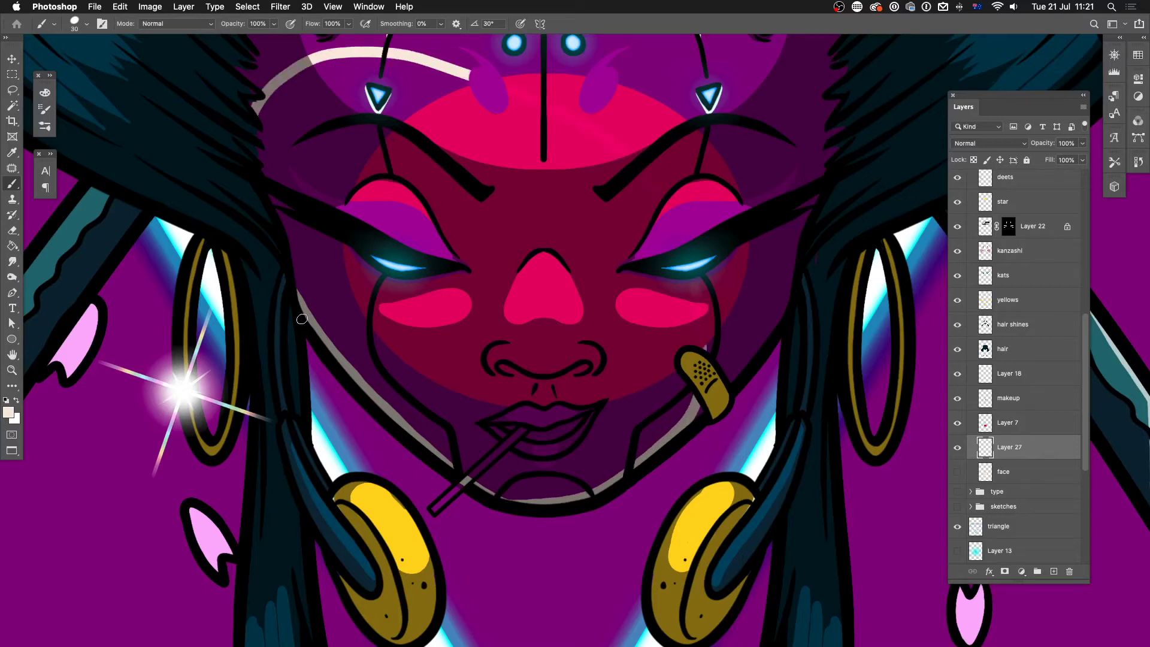
pyautogui.moveTo(292, 260)
pyautogui.mouseDown()
pyautogui.moveTo(312, 308)
pyautogui.moveTo(412, 430)
pyautogui.mouseUp()
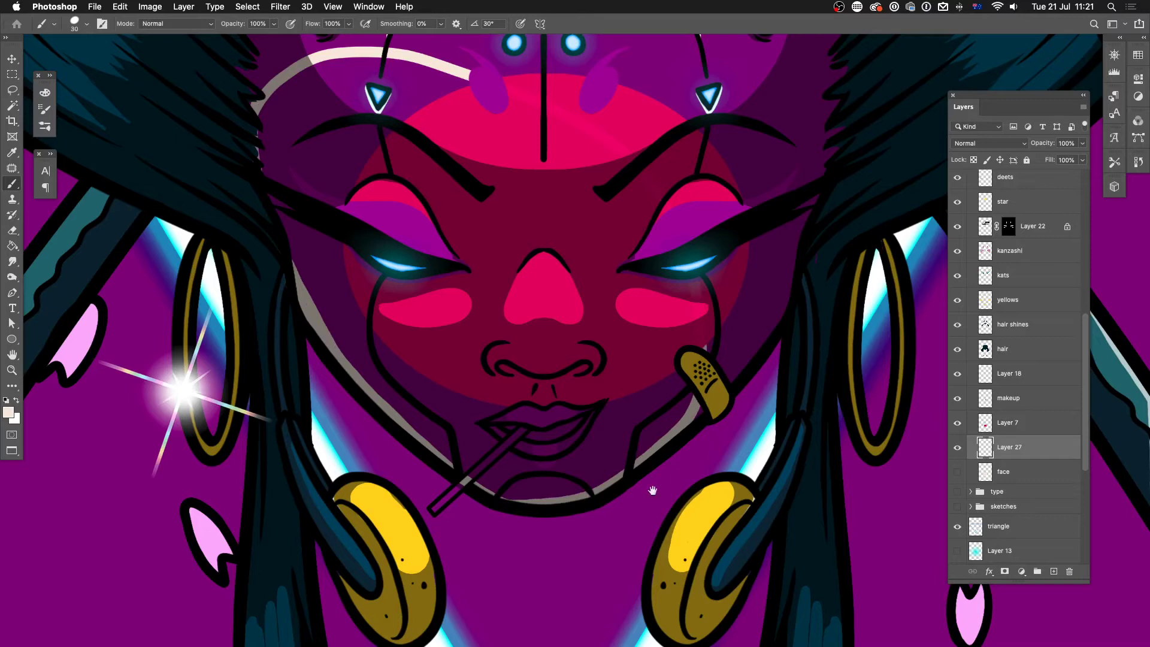
pyautogui.moveTo(698, 415); pyautogui.dragTo(784, 479)
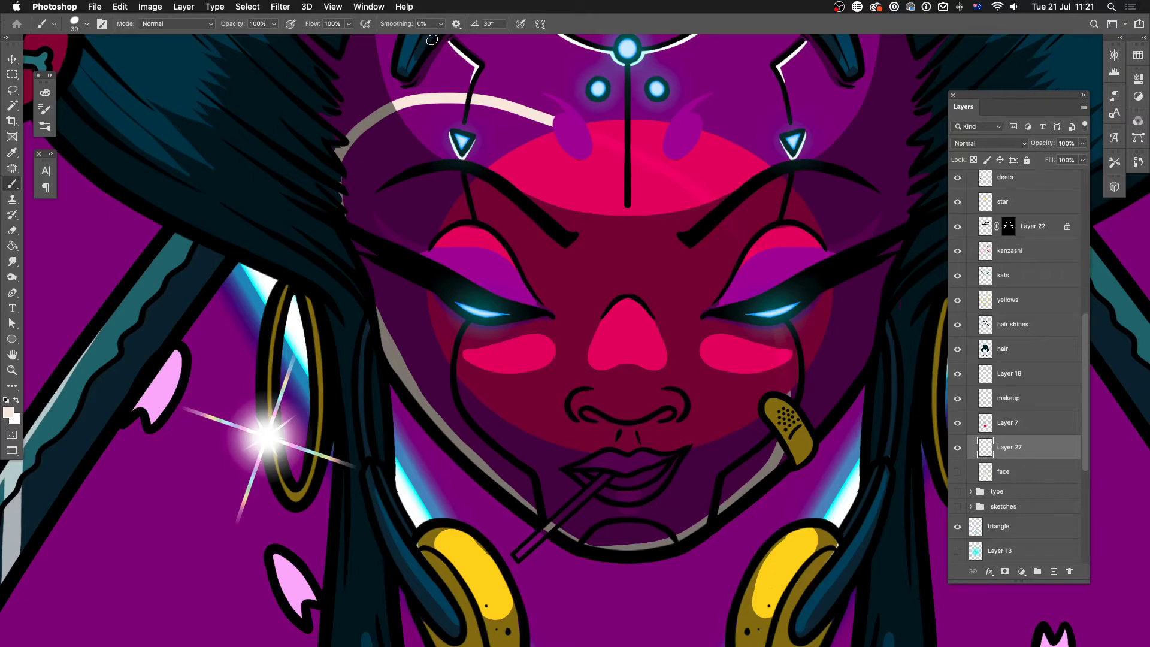
# - Try colouring the temple and cheek by hand with additional brush strokes, and undo them
pyautogui.moveTo(389, 248)
pyautogui.mouseDown()
pyautogui.moveTo(340, 247)
pyautogui.moveTo(357, 250)
pyautogui.moveTo(365, 224)
pyautogui.moveTo(372, 231)
pyautogui.moveTo(386, 142)
pyautogui.moveTo(382, 200)
pyautogui.moveTo(409, 338)
pyautogui.moveTo(398, 266)
pyautogui.moveTo(390, 290)
pyautogui.moveTo(400, 318)
pyautogui.moveTo(386, 210)
pyautogui.moveTo(409, 286)
pyautogui.moveTo(517, 494)
pyautogui.moveTo(399, 190)
pyautogui.moveTo(513, 467)
pyautogui.mouseUp()
pyautogui.press('super+z')
pyautogui.moveTo(351, 130)
pyautogui.mouseDown()
pyautogui.moveTo(364, 137)
pyautogui.moveTo(362, 202)
pyautogui.moveTo(369, 127)
pyautogui.moveTo(384, 161)
pyautogui.mouseUp()
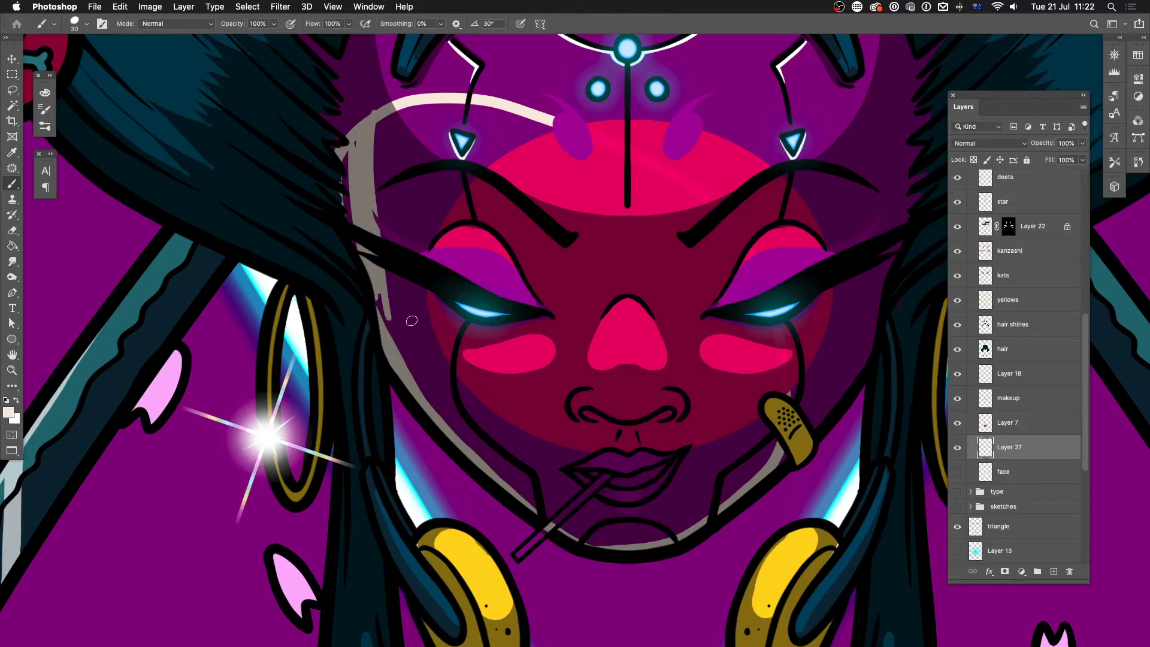
pyautogui.press('super+z')
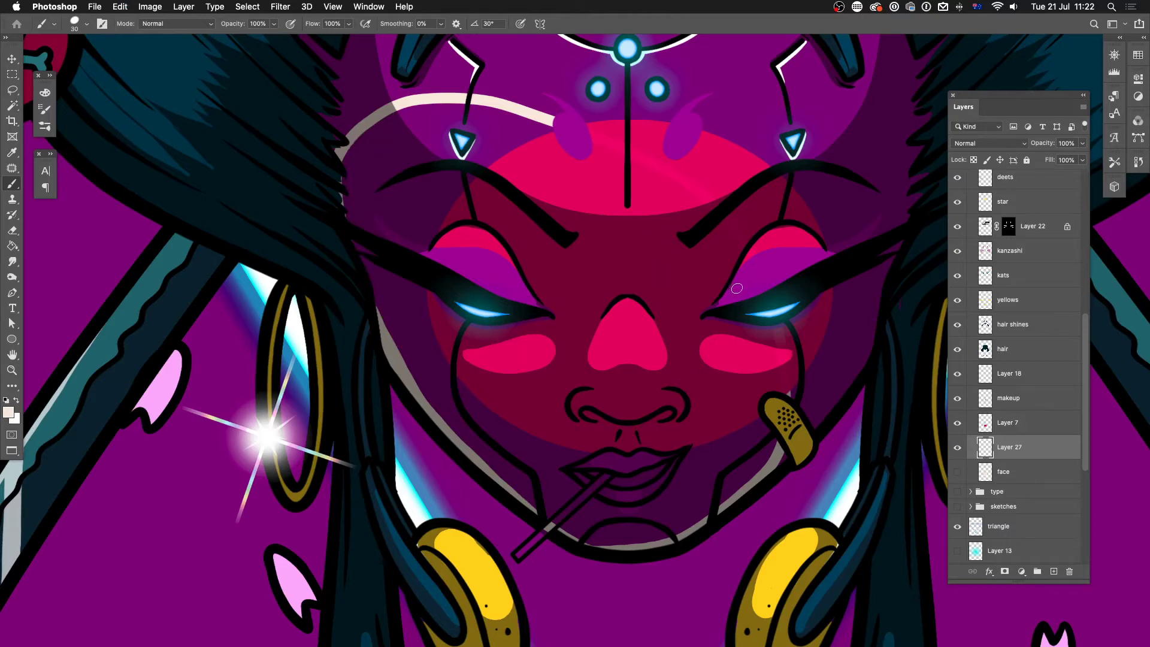
# - Fill the outlined face area with the cream foreground colour using the Paint Bucket, and inspect the line between outline and fill
pyautogui.press('g')
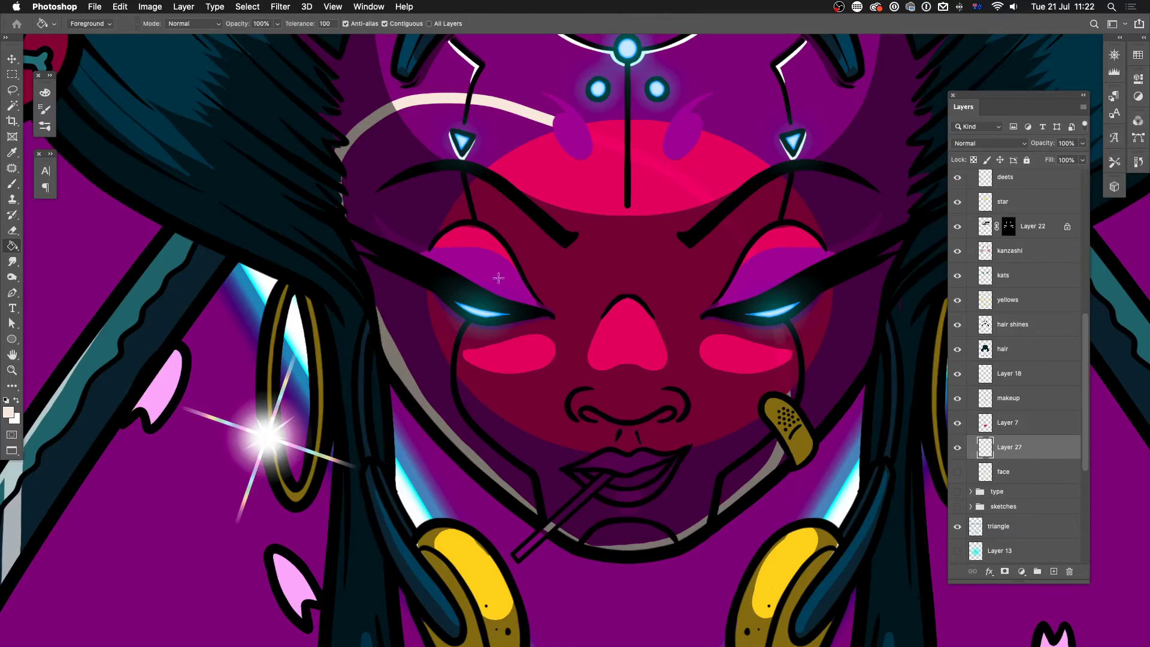
pyautogui.click(427, 143)
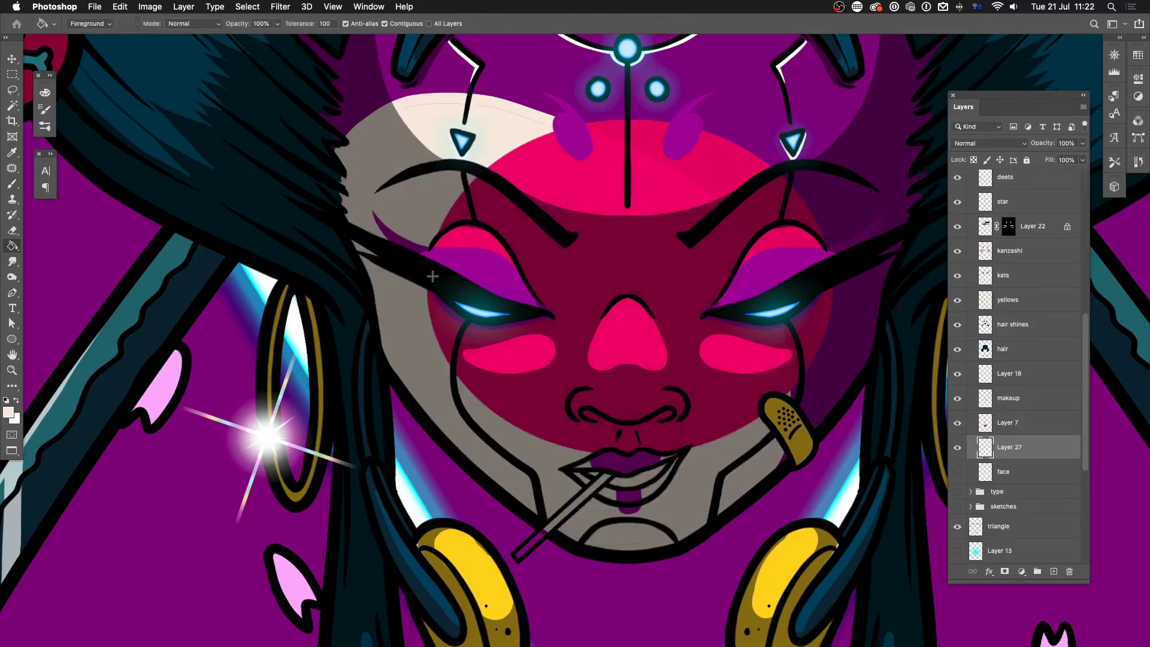
pyautogui.press('super+=')
pyautogui.press('super+=')
pyautogui.moveTo(522, 246); pyautogui.dragTo(617, 404)
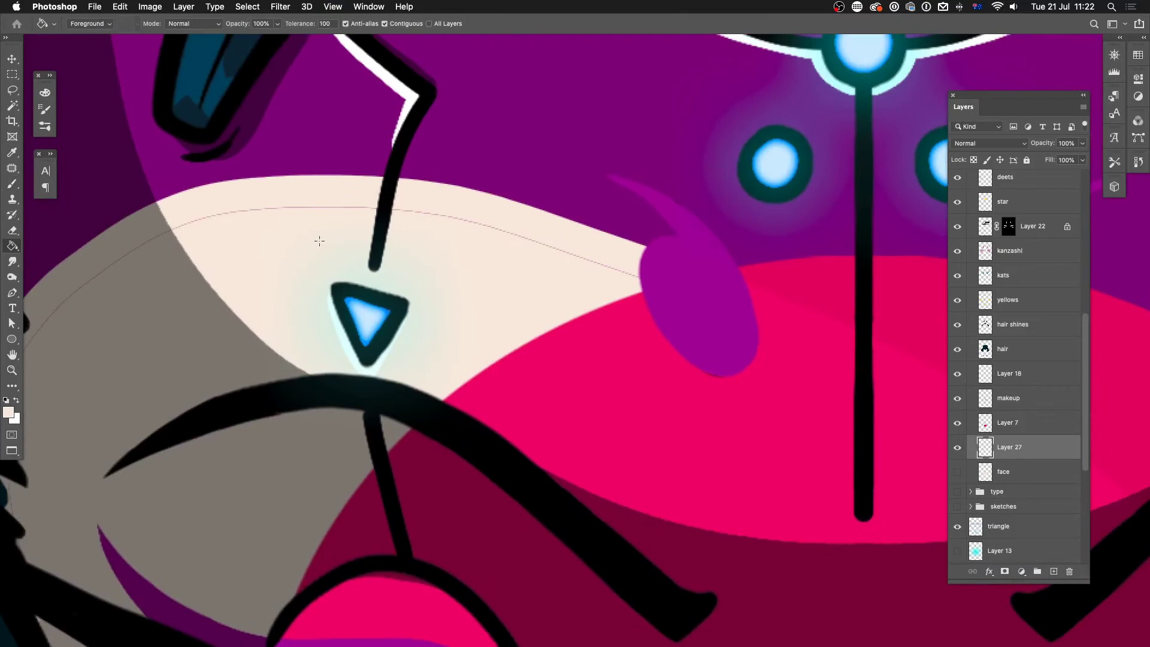
pyautogui.press('b')
pyautogui.moveTo(634, 278)
pyautogui.mouseDown()
pyautogui.moveTo(490, 229)
pyautogui.moveTo(337, 207)
pyautogui.moveTo(168, 238)
pyautogui.mouseUp()
pyautogui.moveTo(505, 471); pyautogui.dragTo(757, 185)
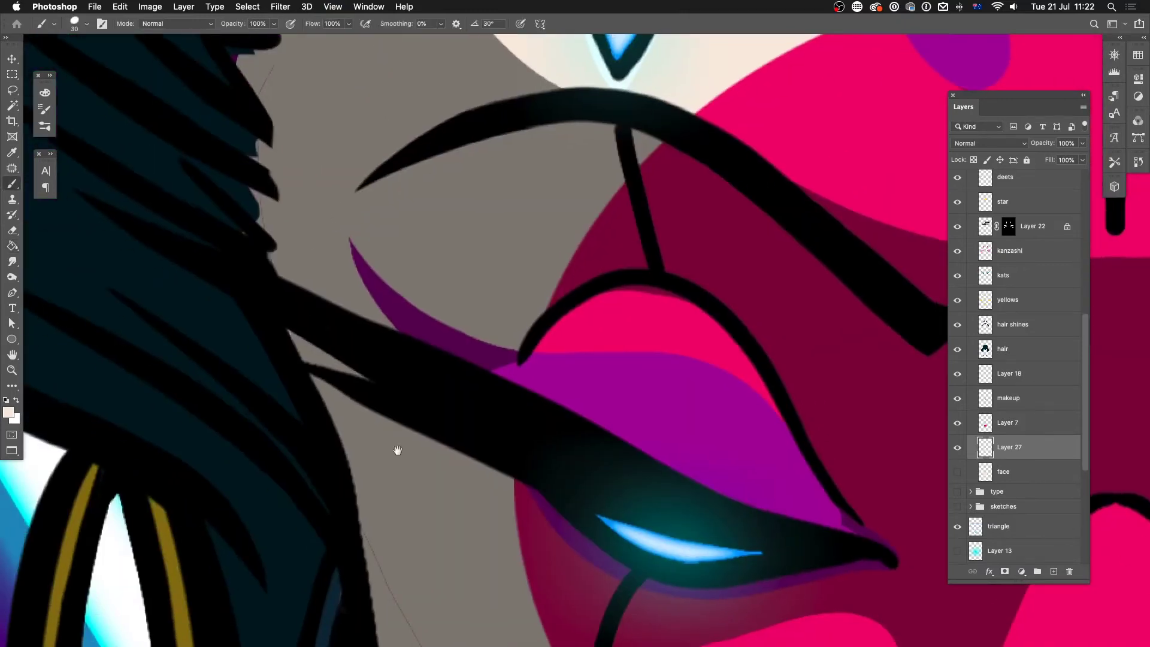
# - Undo the face fill and the brush strokes that outlined it
pyautogui.press('super+z')
pyautogui.press('super+z')
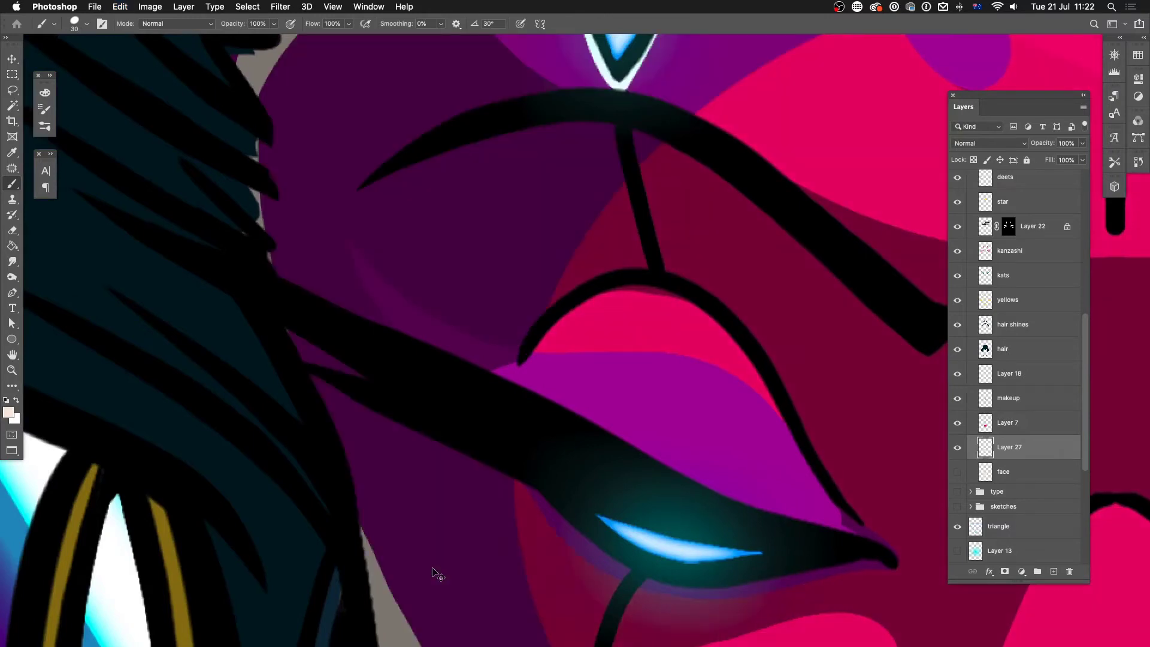
pyautogui.press('super+z')
pyautogui.press('super+z')
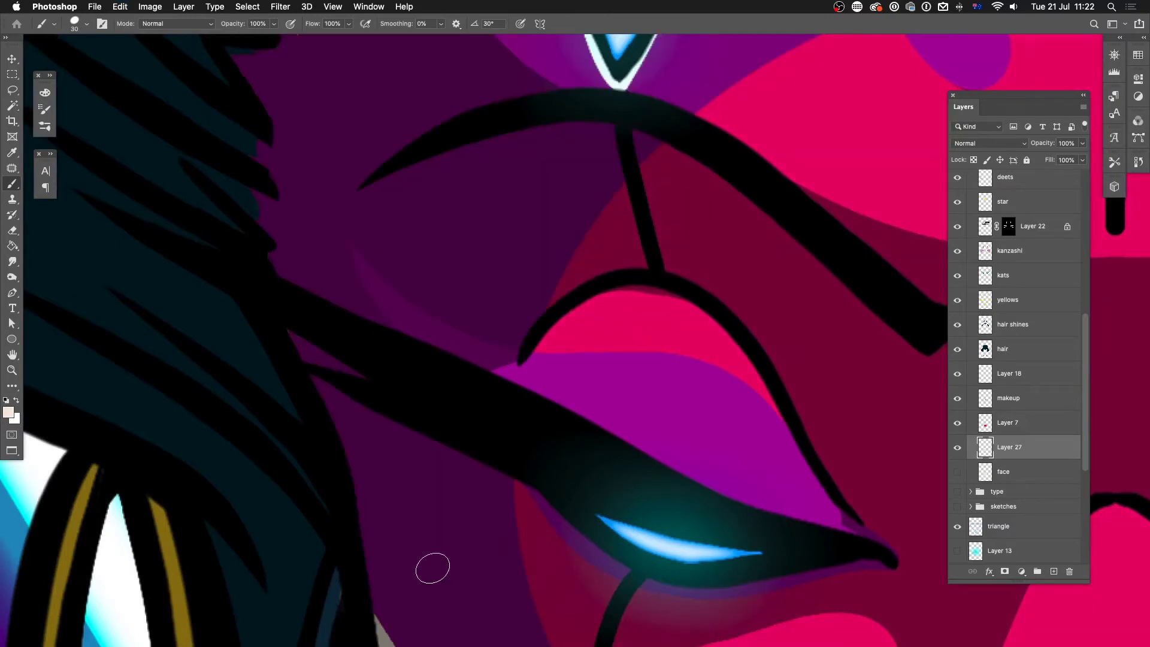
pyautogui.press('super+minus')
pyautogui.press('super+minus')
pyautogui.press('super+minus')
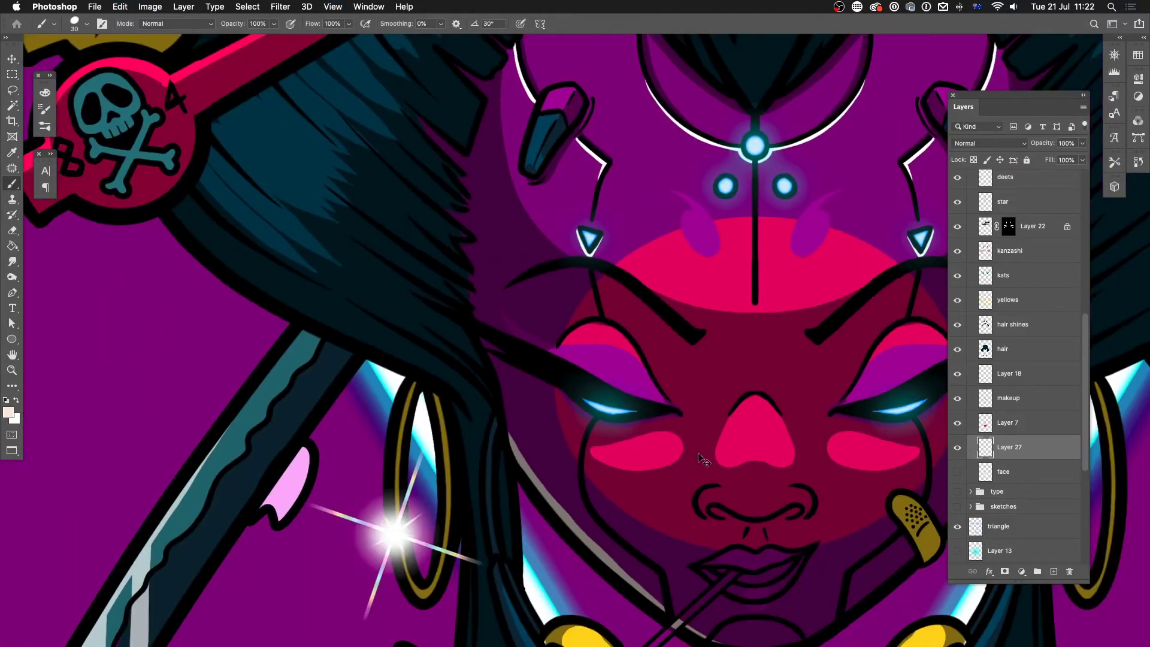
pyautogui.press('super+z')
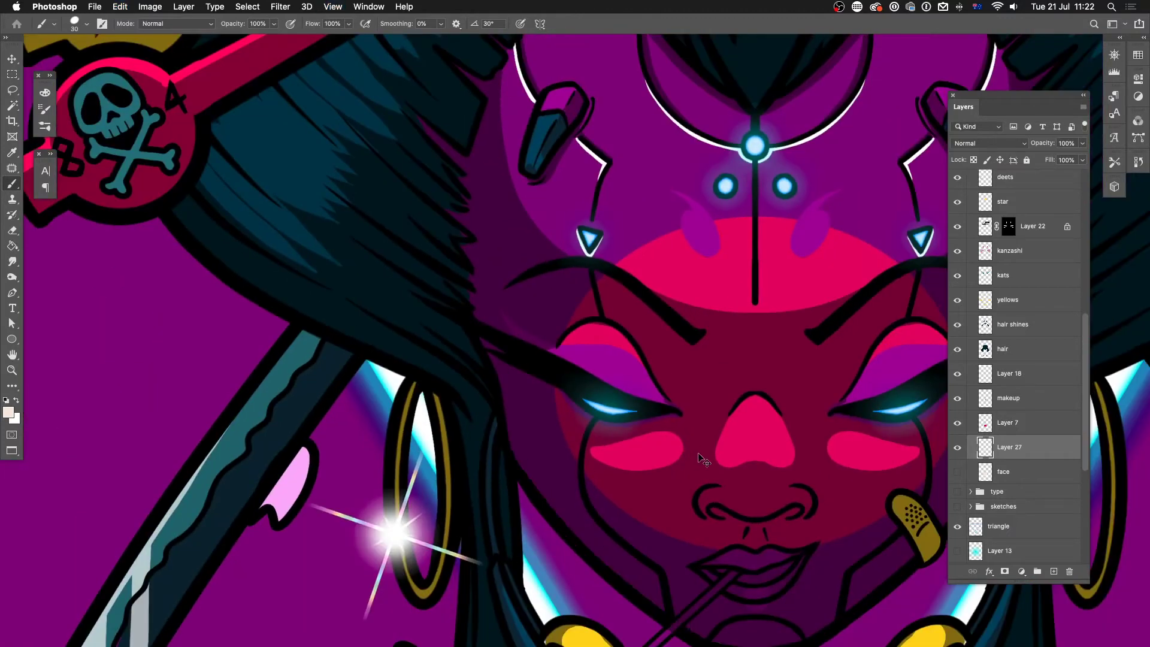
# - Draw a closed cream oval on the forehead with the Pencil tool
pyautogui.click(11, 187)
pyautogui.click(51, 196)
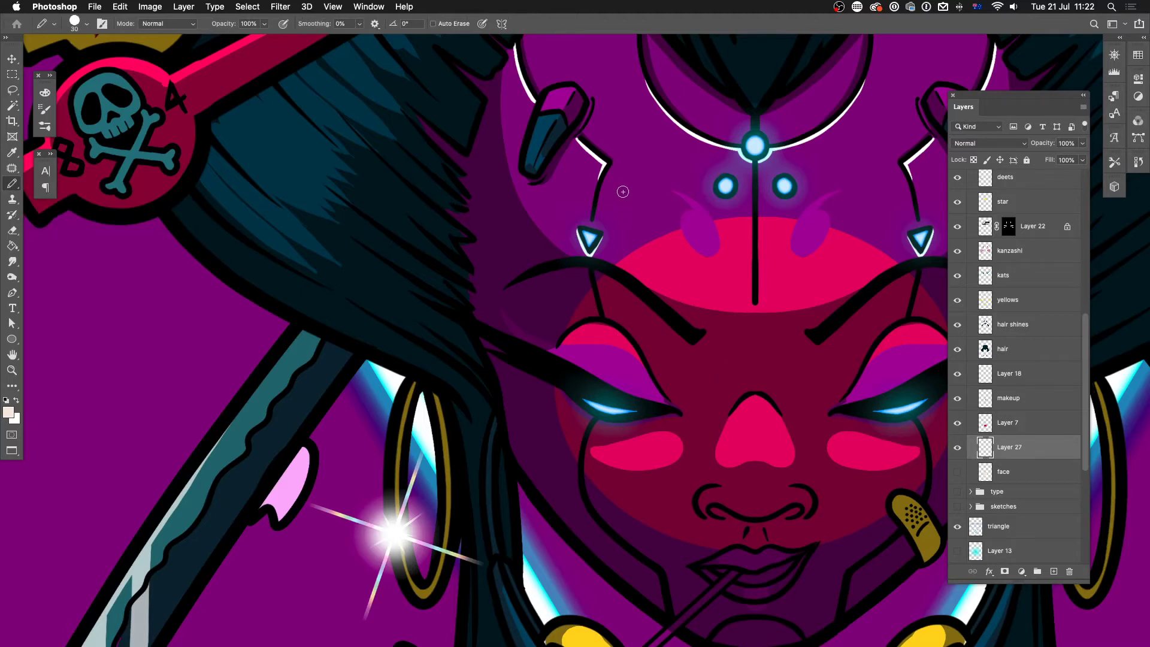
pyautogui.moveTo(647, 141)
pyautogui.mouseDown()
pyautogui.moveTo(629, 237)
pyautogui.moveTo(647, 133)
pyautogui.moveTo(640, 162)
pyautogui.mouseUp()
pyautogui.press('super+equal')
pyautogui.press('super+equal')
pyautogui.press('super+equal')
pyautogui.press('super+equal')
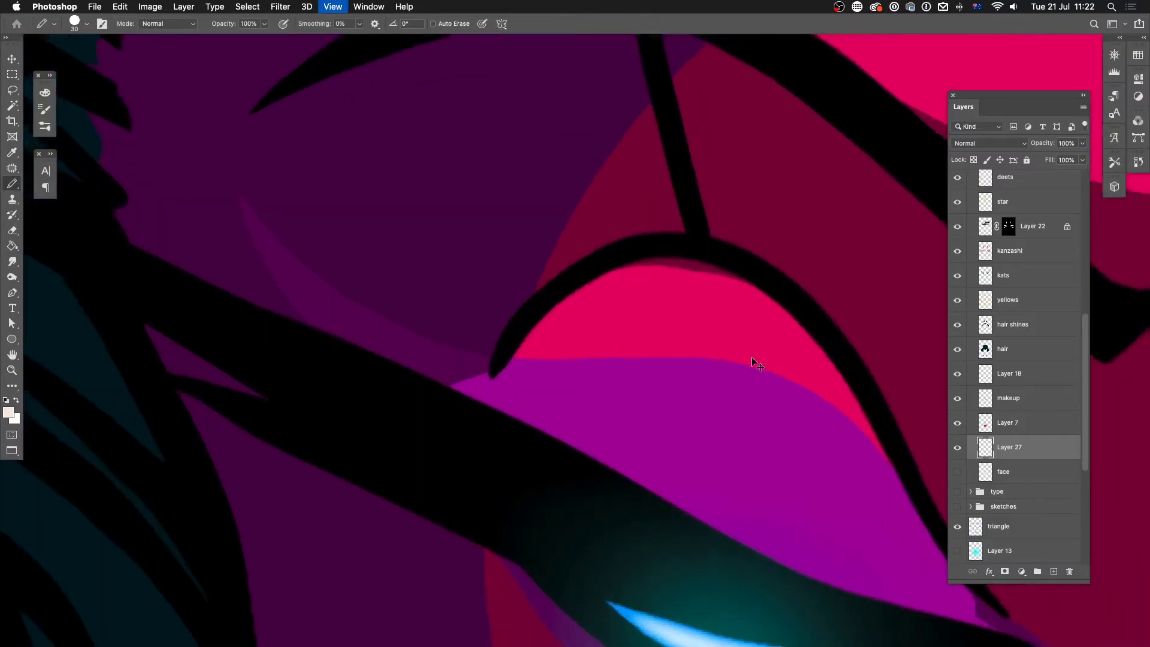
pyautogui.moveTo(809, 145); pyautogui.dragTo(623, 514)
pyautogui.moveTo(861, 57); pyautogui.dragTo(618, 513)
pyautogui.moveTo(789, 292)
pyautogui.mouseDown()
pyautogui.moveTo(720, 396)
pyautogui.moveTo(505, 323)
pyautogui.mouseUp()
# - Paint a second closed oval with the Brush tool beside the pencil oval, around the glowing forehead dot, and compare the two
pyautogui.click(13, 186)
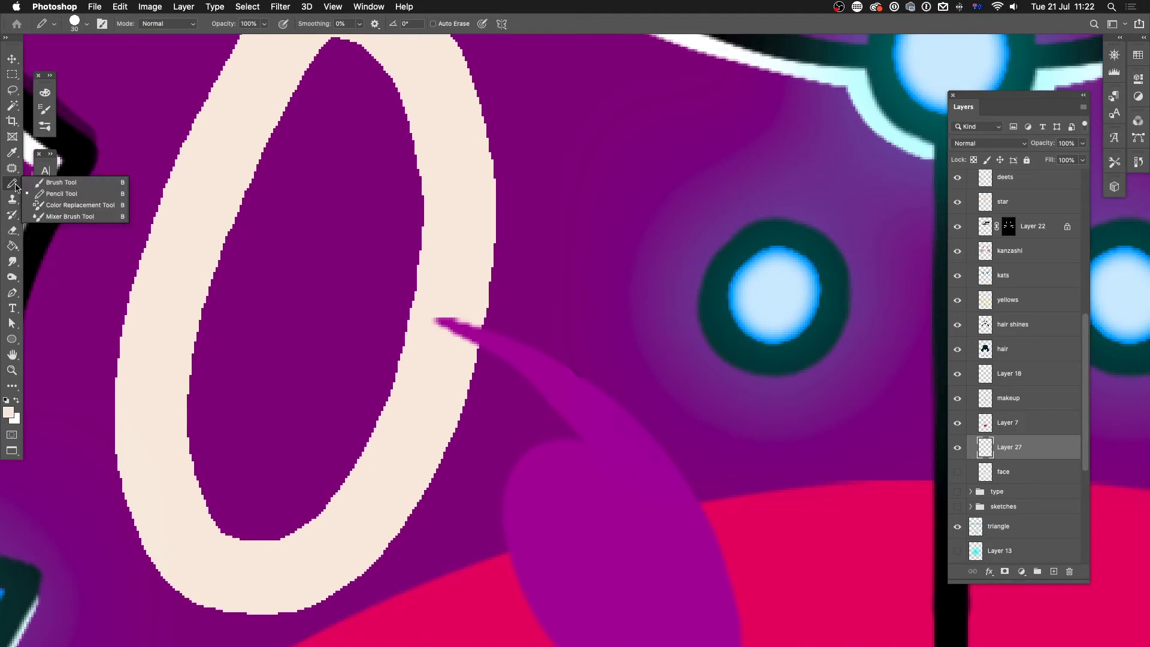
pyautogui.click(60, 182)
pyautogui.hscroll(5, 632, 313)
pyautogui.moveTo(578, 128)
pyautogui.mouseDown()
pyautogui.moveTo(675, 527)
pyautogui.moveTo(599, 123)
pyautogui.moveTo(545, 514)
pyautogui.mouseUp()
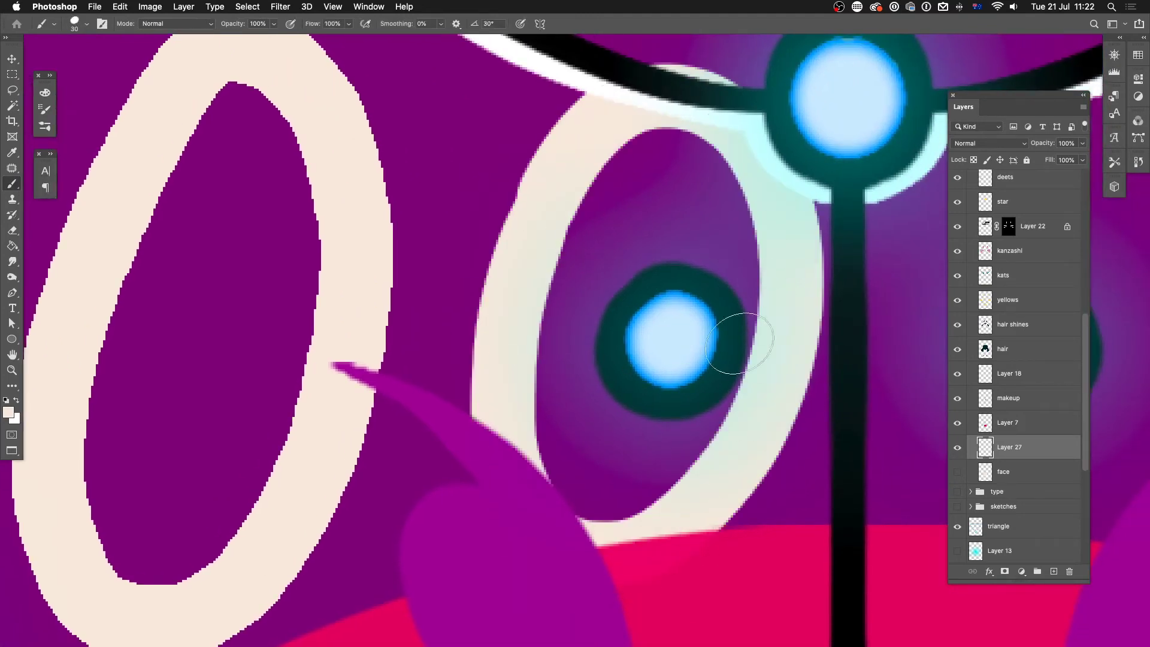
pyautogui.press('super+0')
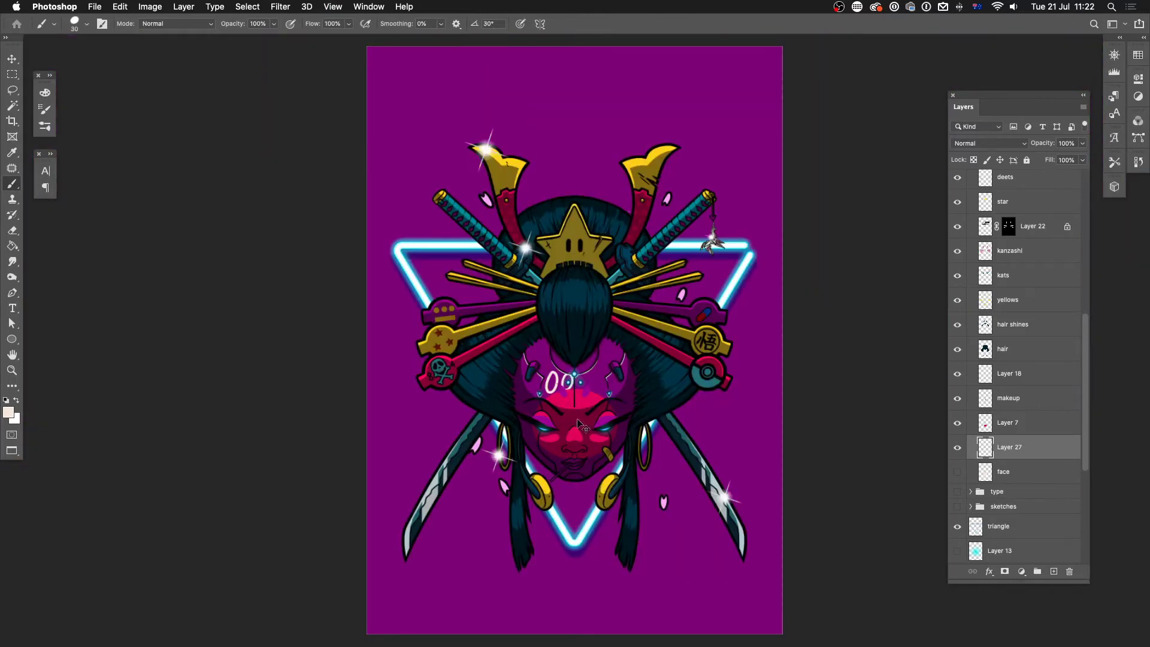
pyautogui.press('super+1')
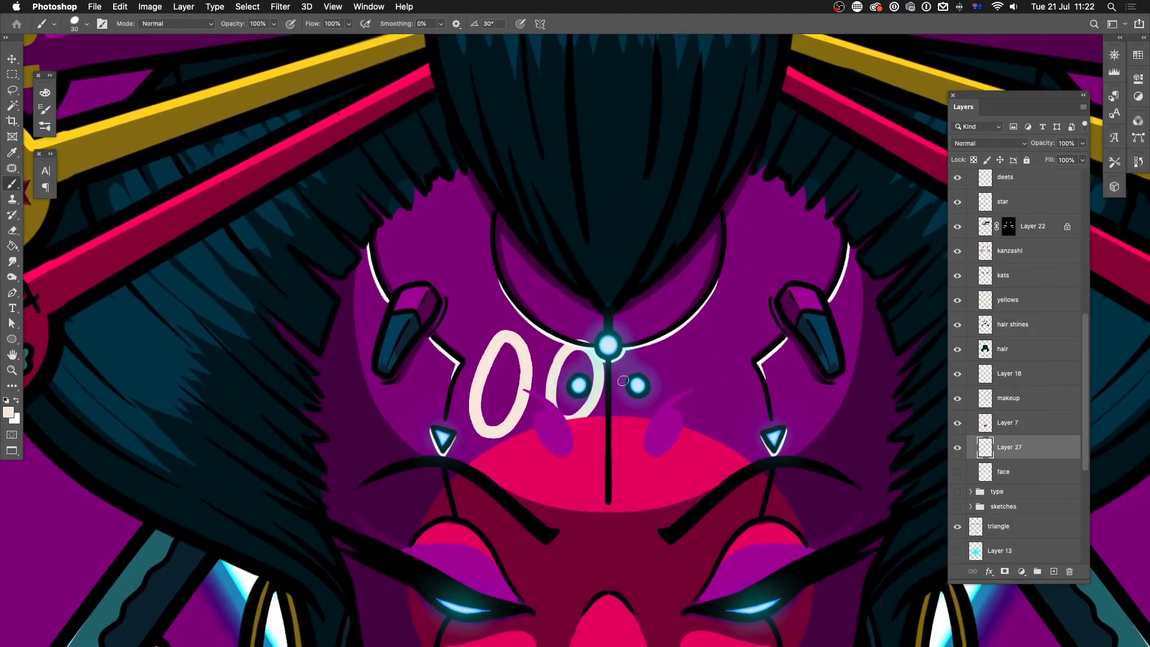
# - Compare the edges of the two cream ovals up close, undo the Brush oval, and examine the Pencil oval's edge
pyautogui.press('super+plus')
pyautogui.press('super+plus')
pyautogui.press('super+plus')
pyautogui.press('super+plus')
pyautogui.moveTo(460, 448); pyautogui.dragTo(713, 264)
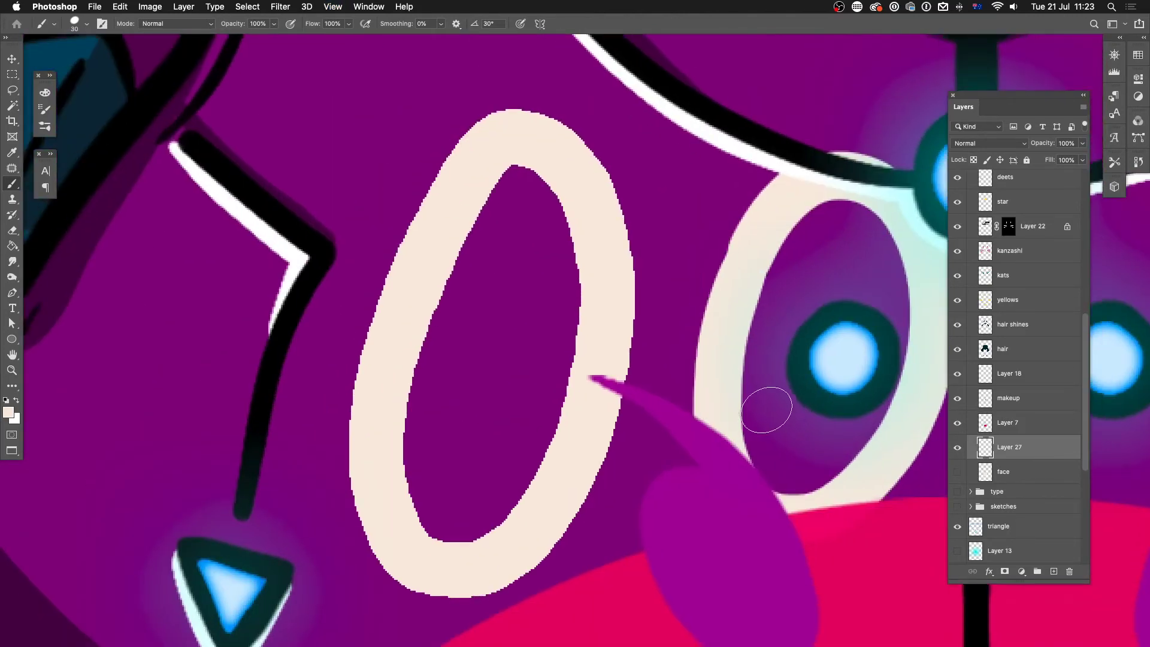
pyautogui.press('super+z')
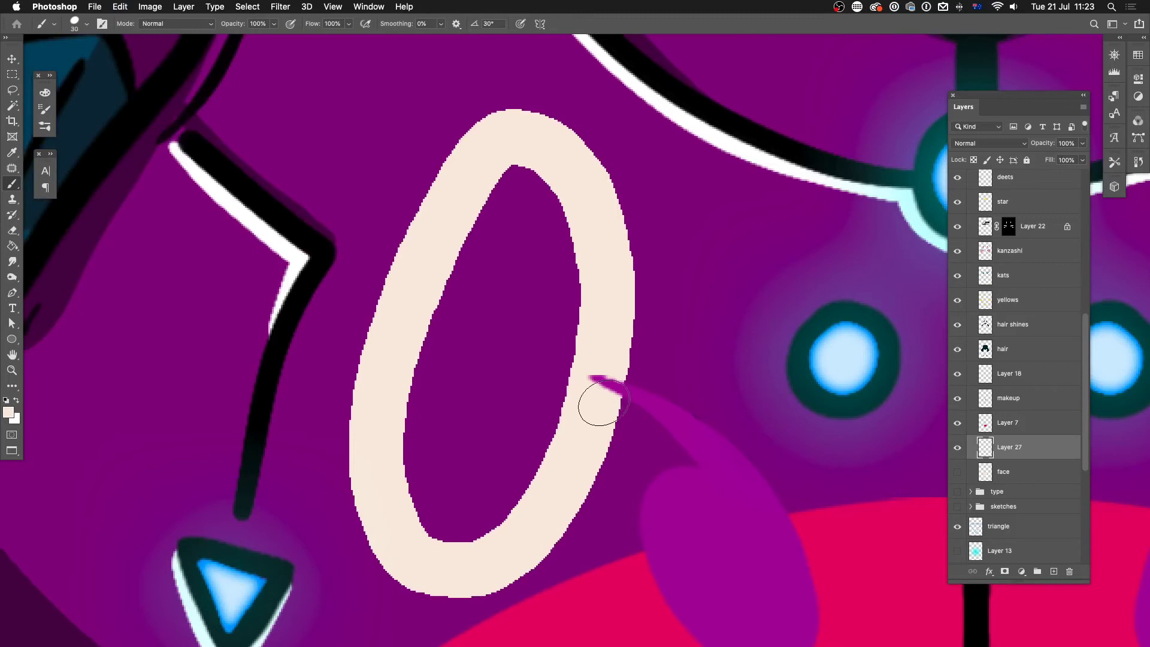
pyautogui.press('super+plus')
pyautogui.press('super+plus')
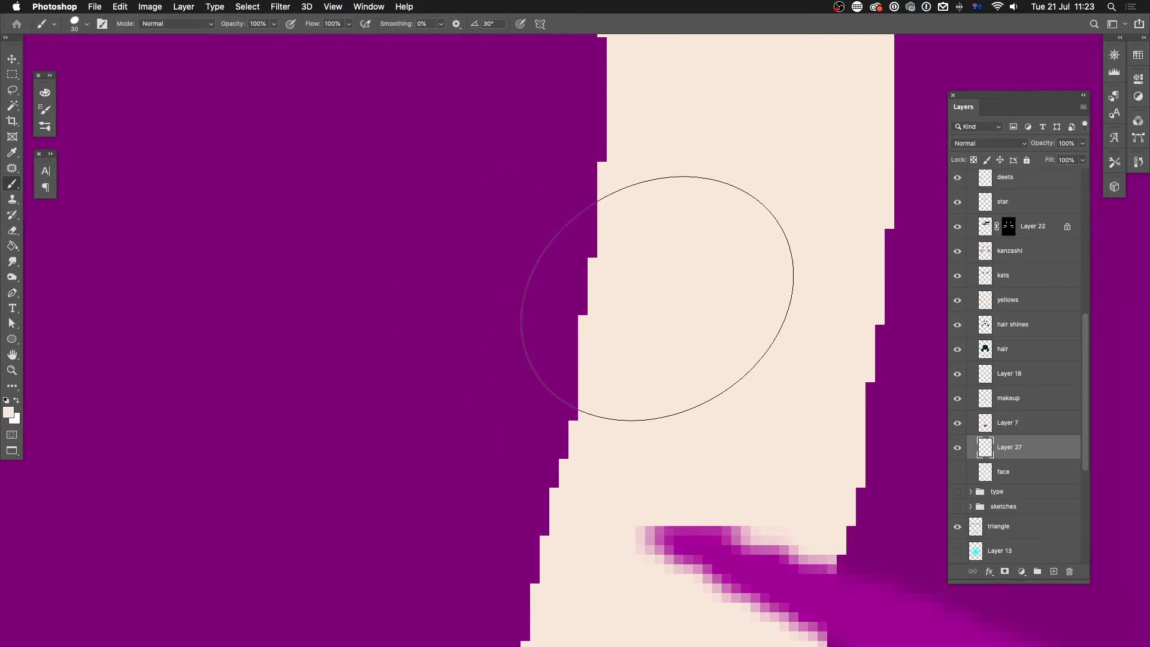
pyautogui.press('super+minus')
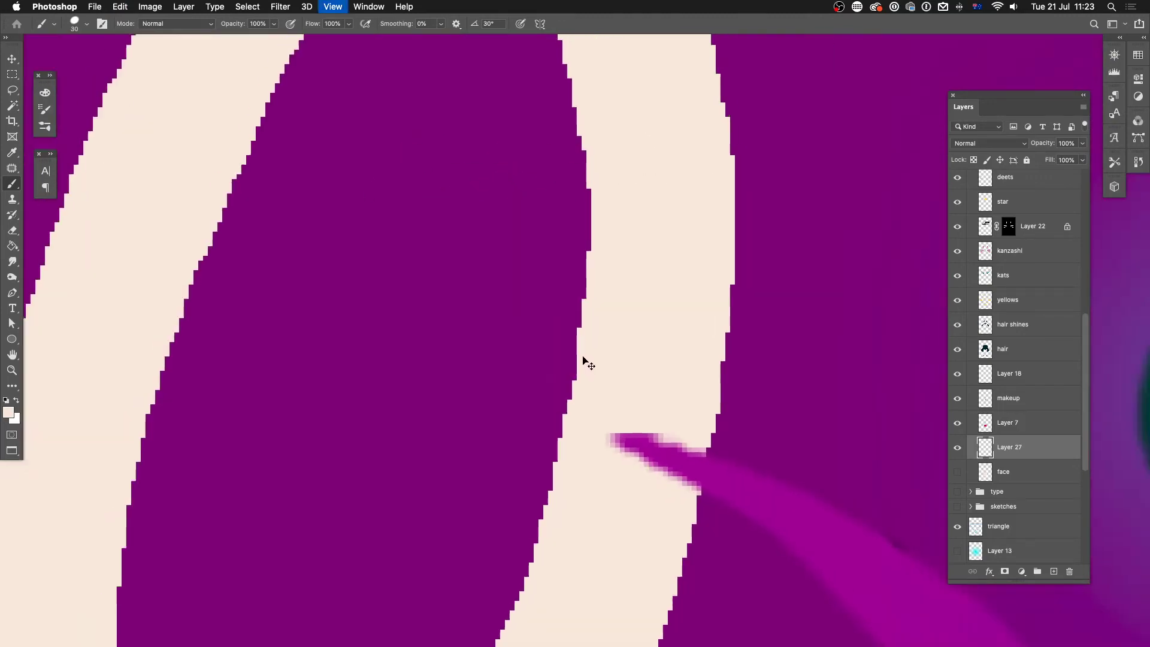
# - Fill the Pencil oval with the cream foreground colour using the Paint Bucket, inspect its edge, and undo both the fill and the oval
pyautogui.press('g')
pyautogui.click(453, 376)
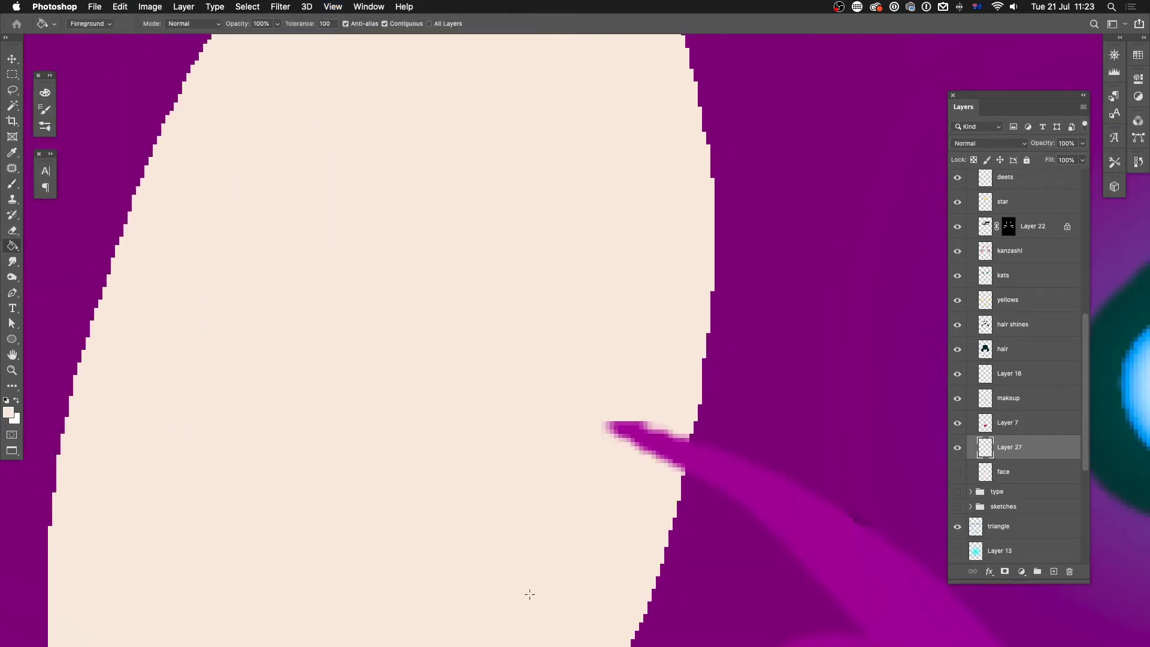
pyautogui.press('super+minus')
pyautogui.press('super+plus')
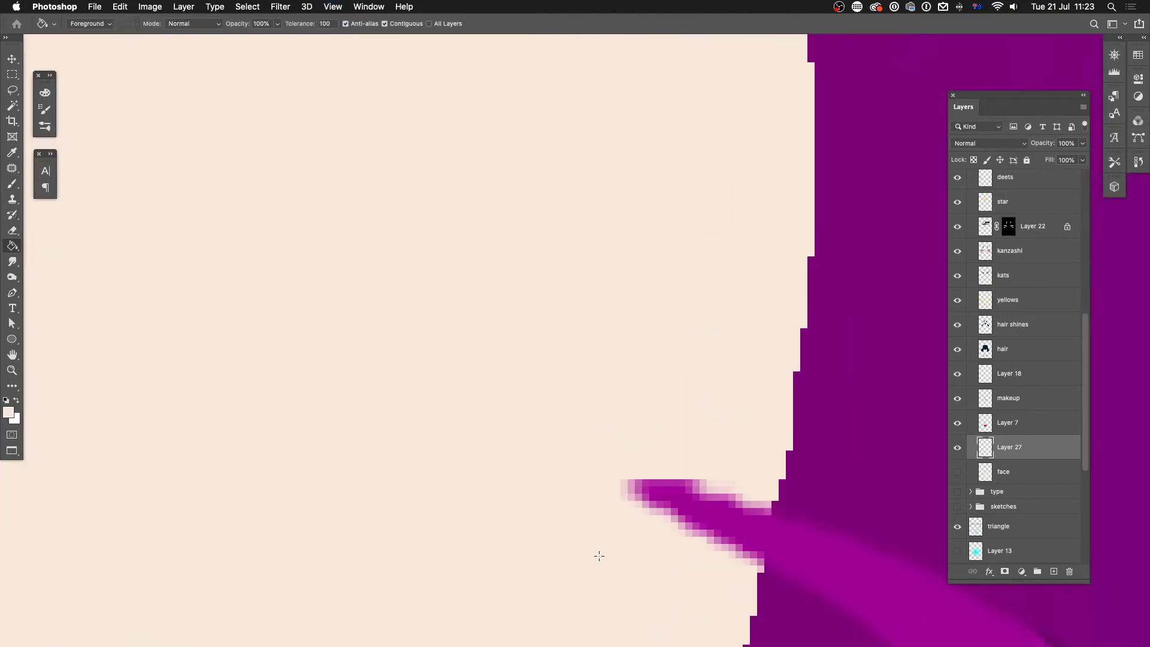
pyautogui.press('super+z')
pyautogui.press('super+z')
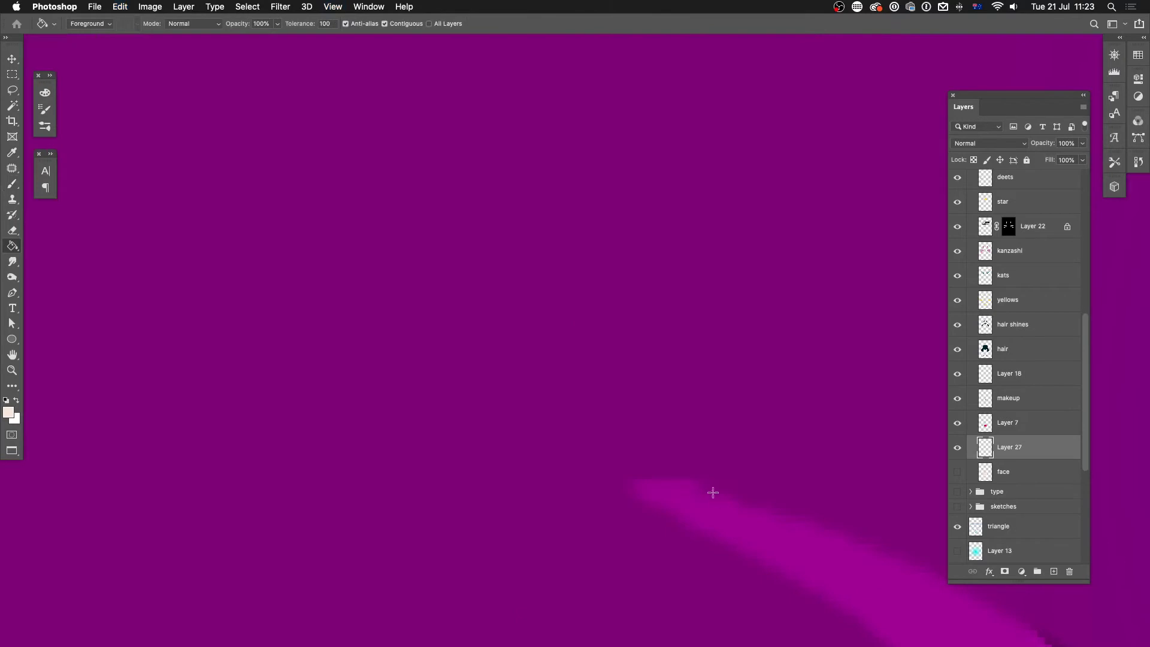
# - Outline the face in cream with the Pencil tool and fill the enclosed area using the Paint Bucket
pyautogui.press('super+minus')
pyautogui.press('super+minus')
pyautogui.press('super+minus')
pyautogui.press('super+minus')
pyautogui.press('super+minus')
pyautogui.press('super+minus')
pyautogui.press('super+minus')
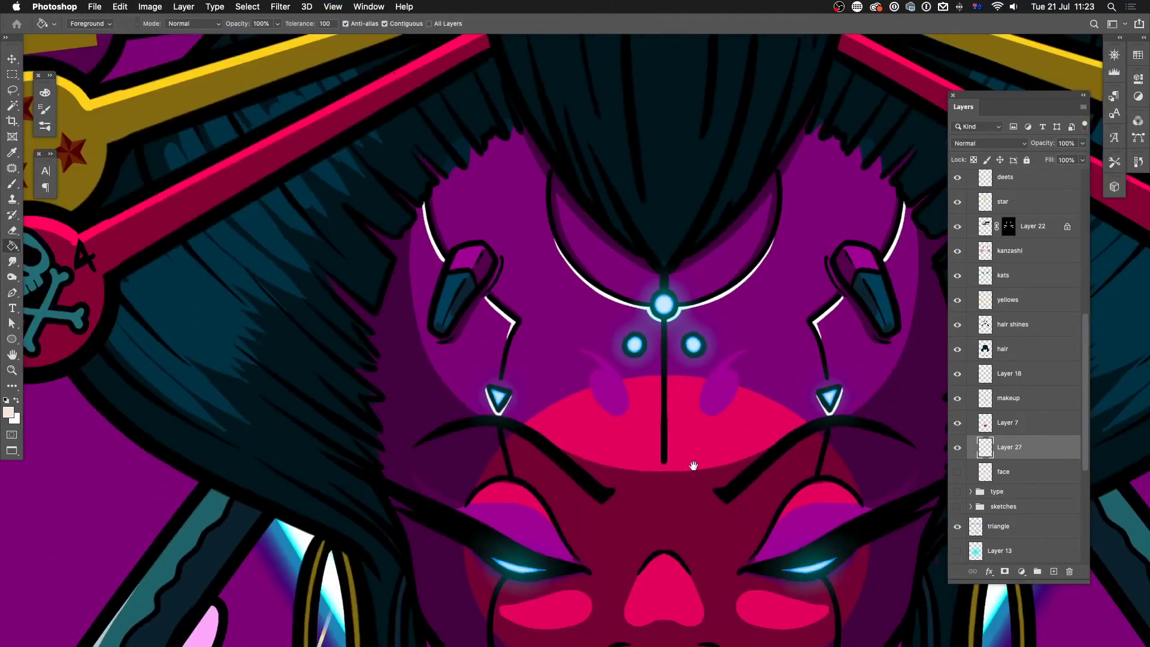
pyautogui.moveTo(630, 479); pyautogui.dragTo(527, 155)
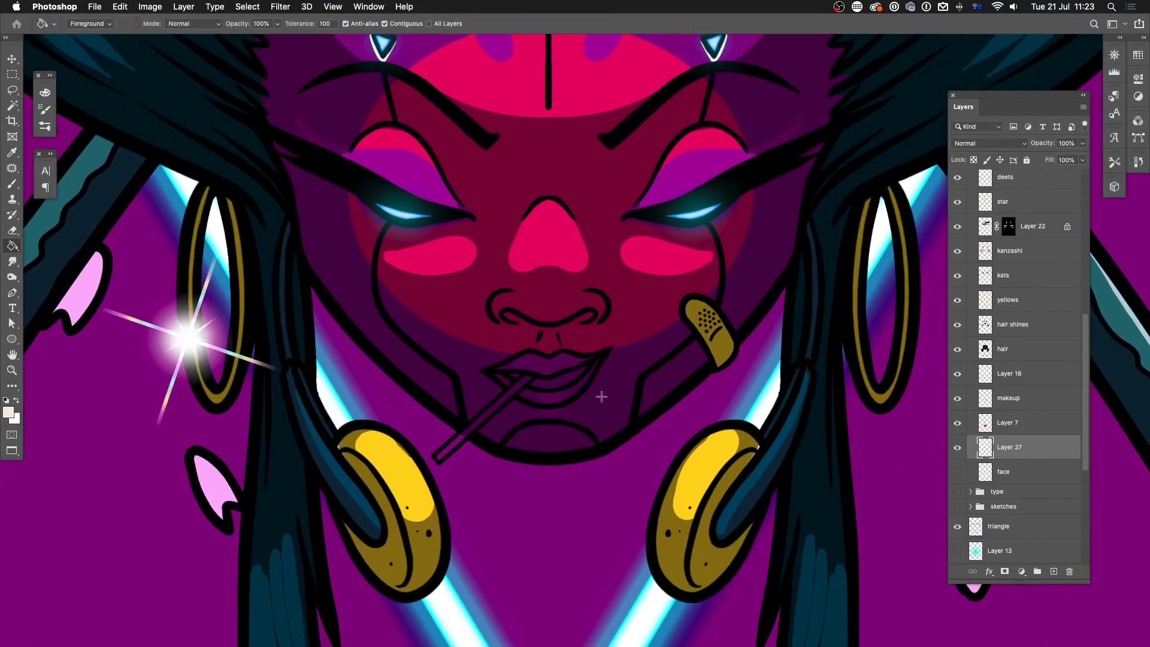
pyautogui.press('b')
pyautogui.scroll(5, 601, 396)
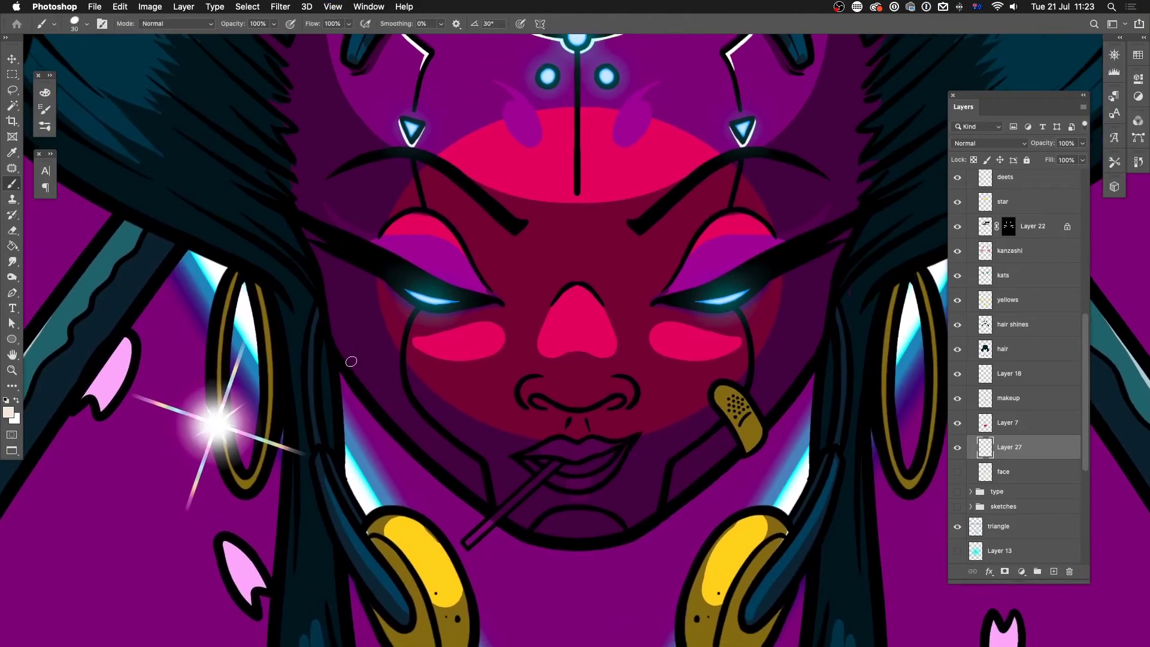
pyautogui.hotkey('shift', 'b')
pyautogui.hotkey('shift', 'b')
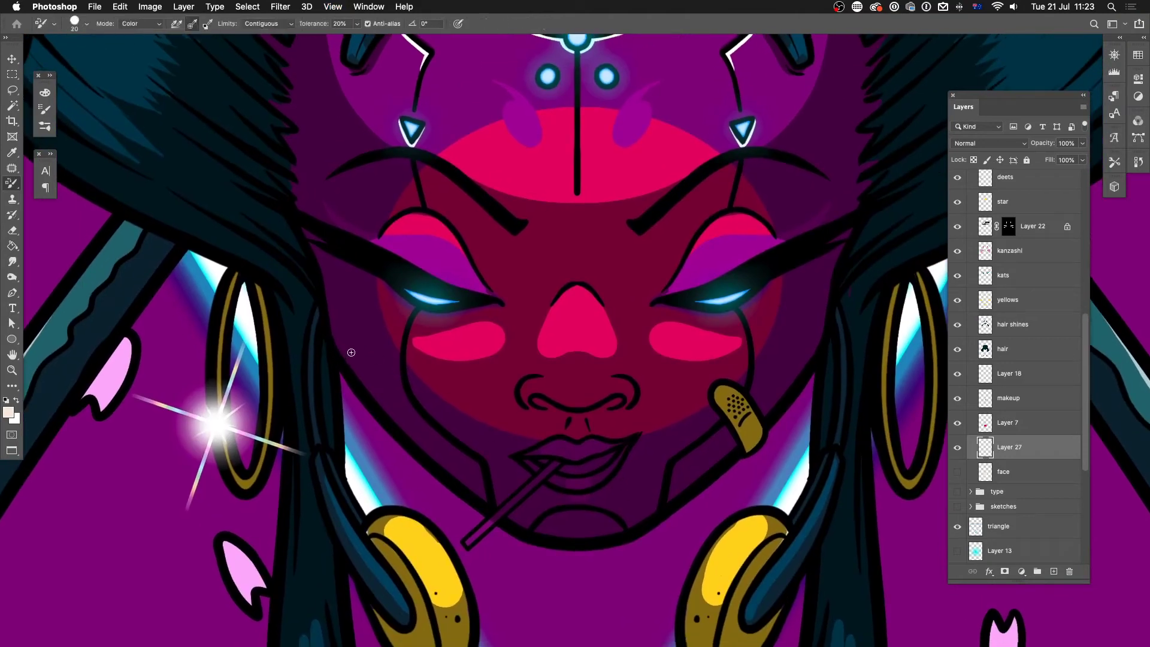
pyautogui.hotkey('shift', 'b')
pyautogui.hotkey('shift', 'b')
pyautogui.hotkey('shift', 'b')
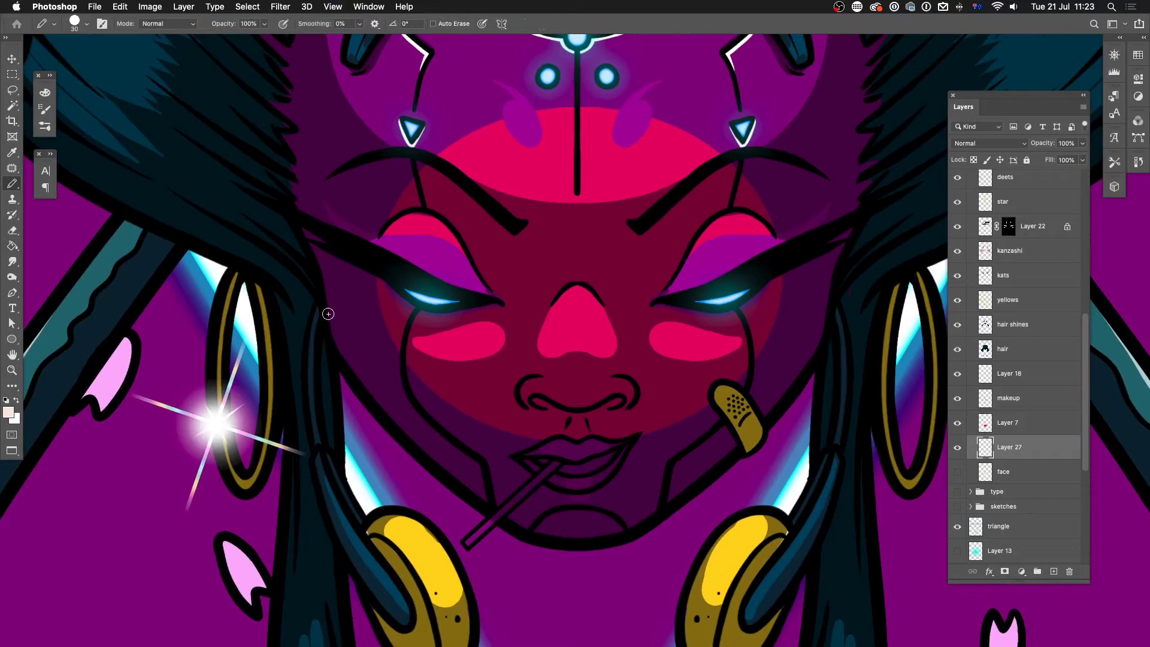
pyautogui.moveTo(316, 308)
pyautogui.mouseDown()
pyautogui.moveTo(389, 413)
pyautogui.moveTo(492, 510)
pyautogui.moveTo(549, 535)
pyautogui.moveTo(624, 537)
pyautogui.moveTo(583, 534)
pyautogui.moveTo(664, 501)
pyautogui.moveTo(760, 415)
pyautogui.moveTo(817, 341)
pyautogui.moveTo(868, 147)
pyautogui.moveTo(772, 85)
pyautogui.moveTo(504, 72)
pyautogui.moveTo(331, 164)
pyautogui.moveTo(311, 247)
pyautogui.moveTo(318, 309)
pyautogui.mouseUp()
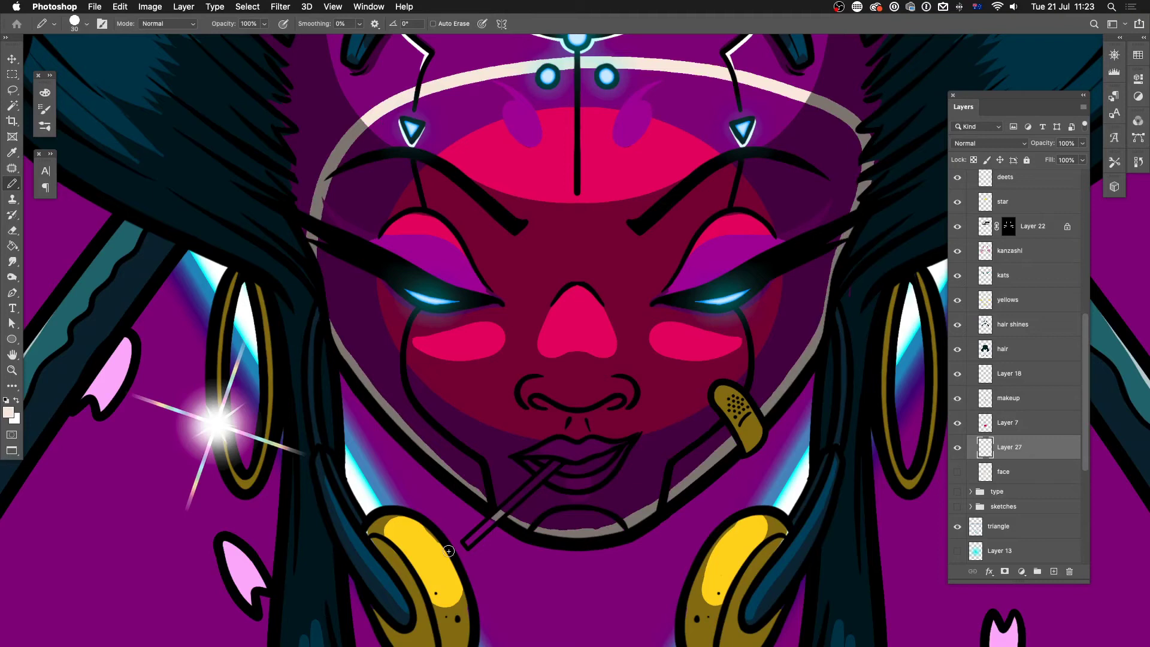
pyautogui.press('g')
pyautogui.click(364, 191)
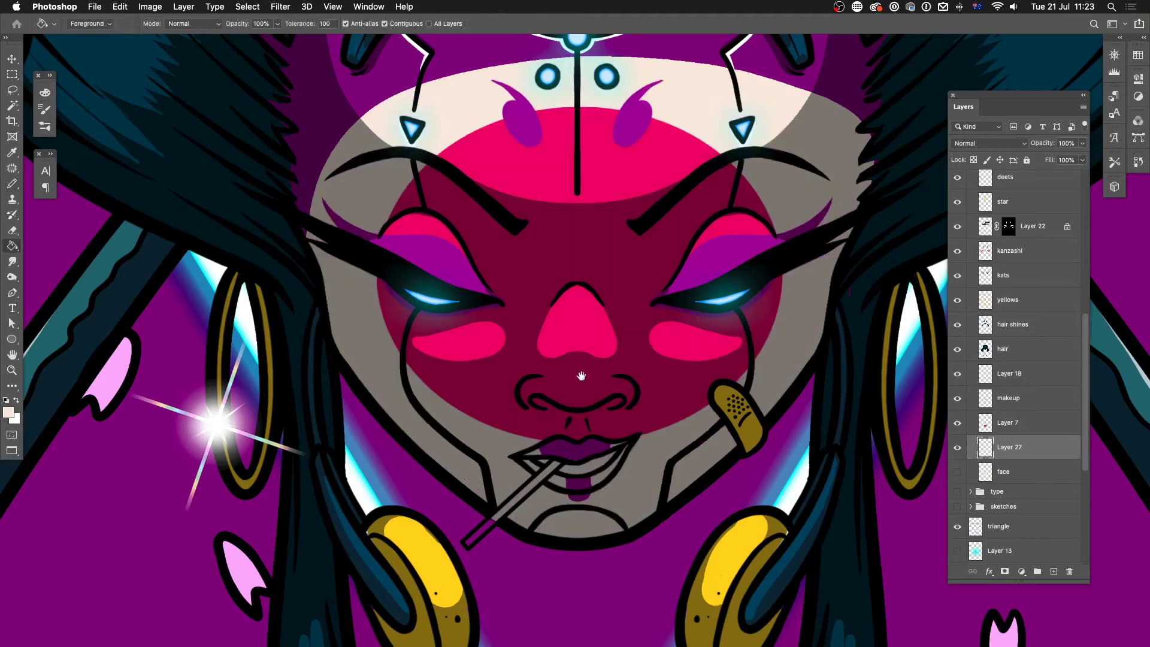
# - Outline the upper forehead up to the hairline with the Pencil tool and fill it with the same cream colour
pyautogui.scroll(5, 560, 527)
pyautogui.press('b')
pyautogui.press('super+minus')
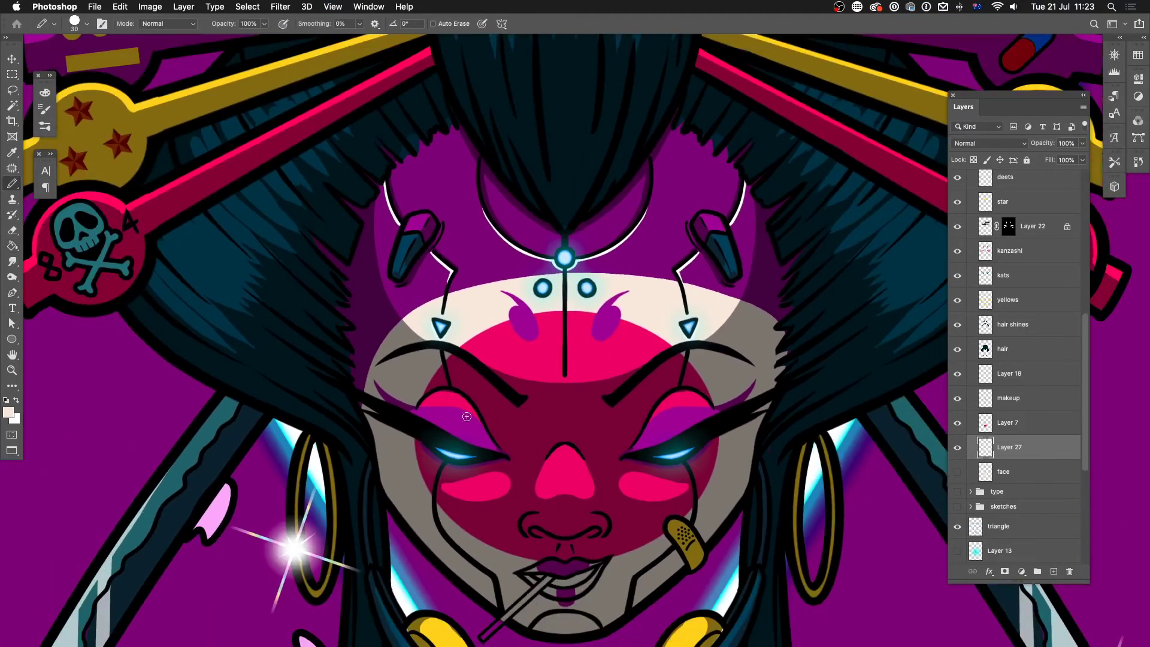
pyautogui.moveTo(356, 386); pyautogui.dragTo(318, 240)
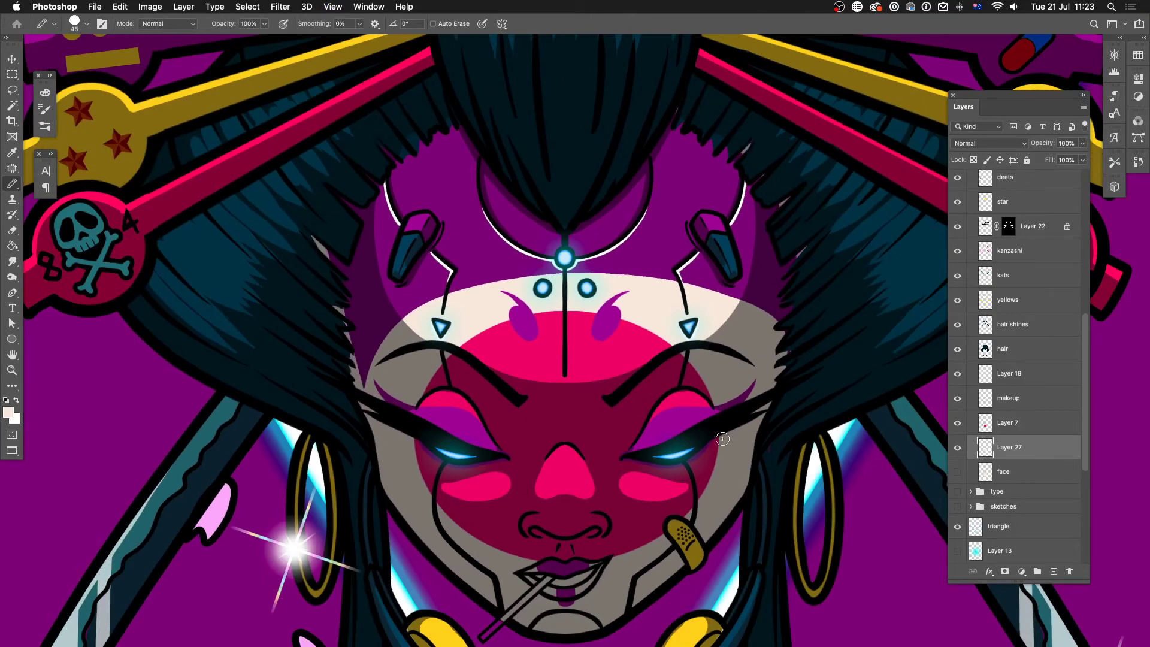
pyautogui.press('g')
pyautogui.click(668, 208)
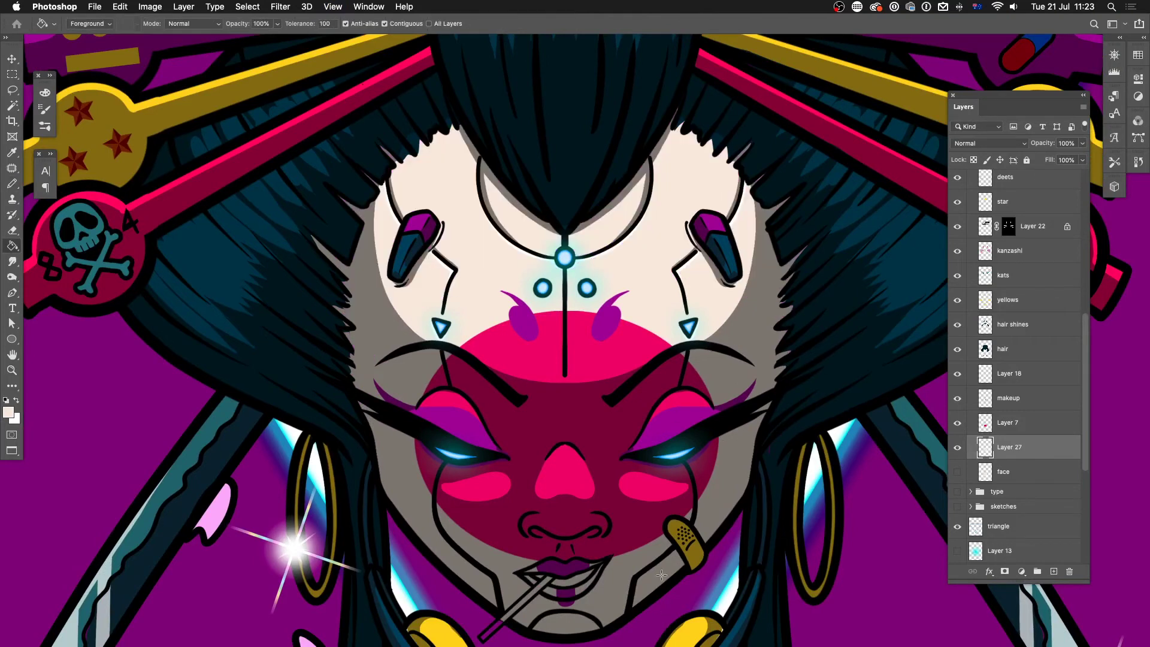
# - Hide Layer 7 with the pink face paint and create a new layer directly above it
pyautogui.press('super+plus')
pyautogui.press('super+plus')
pyautogui.moveTo(735, 474); pyautogui.dragTo(677, 334)
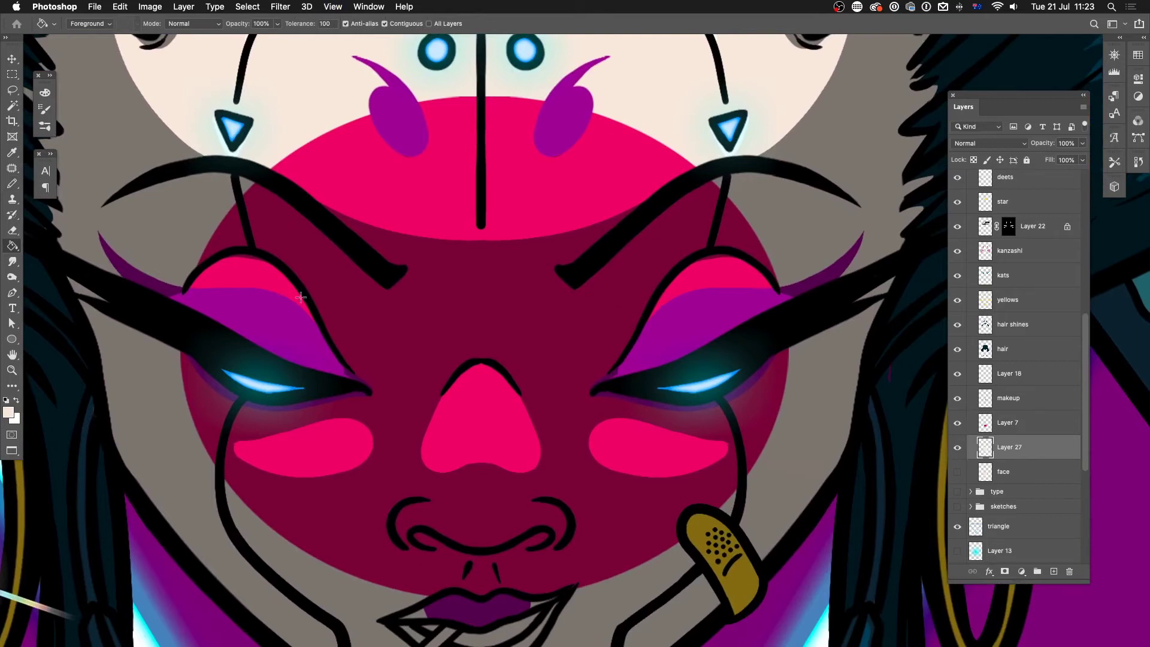
pyautogui.click(958, 425)
pyautogui.click(1013, 429)
pyautogui.click(1054, 572)
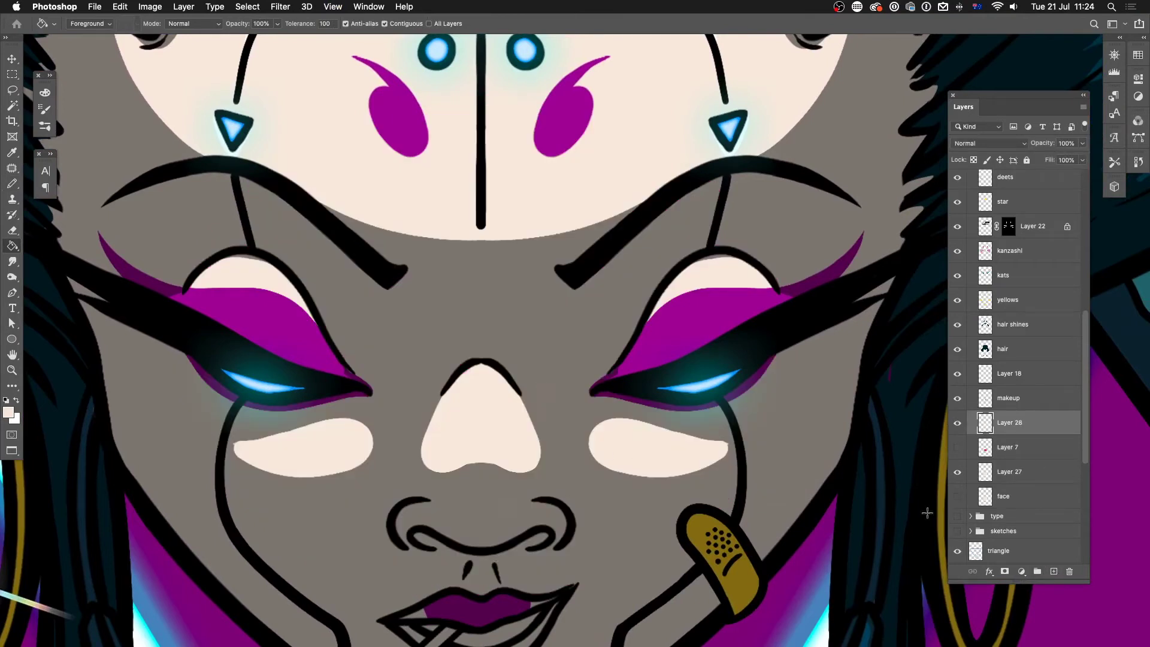
# - Show Layer 7 briefly to sample its bright pink from the forehead as the foreground colour, and hide it again
pyautogui.click(958, 447)
pyautogui.press('i')
pyautogui.click(576, 202)
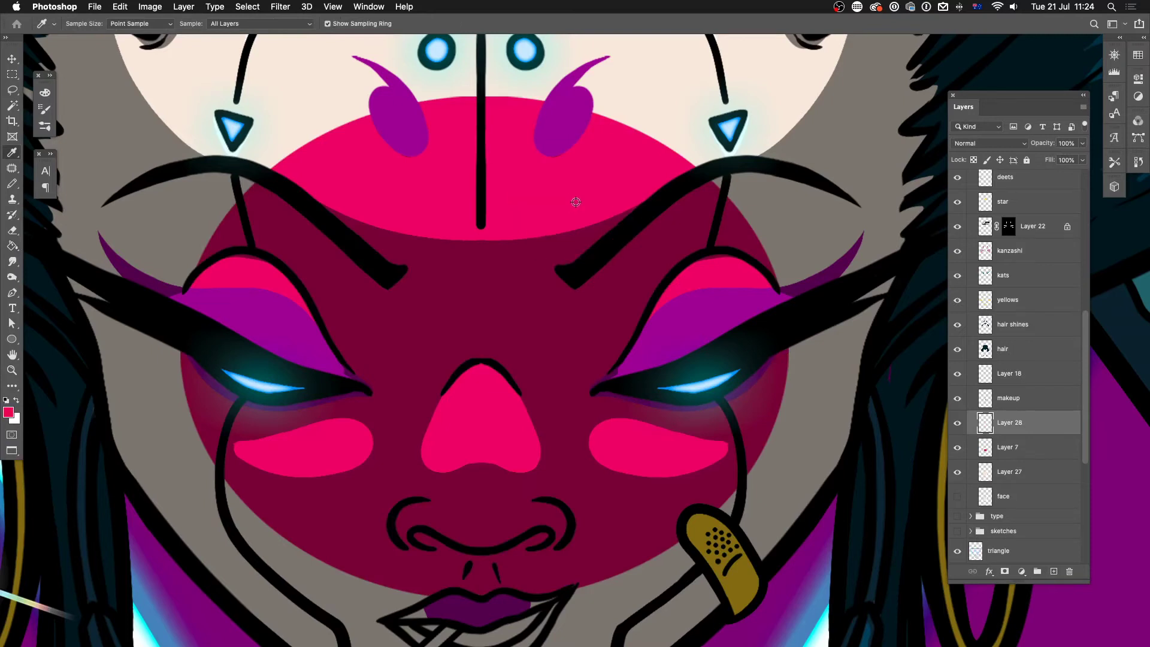
pyautogui.click(957, 447)
# - Draw a closed pink circle around the eyes and nose with the Pencil tool and fill it using the Paint Bucket
pyautogui.press('b')
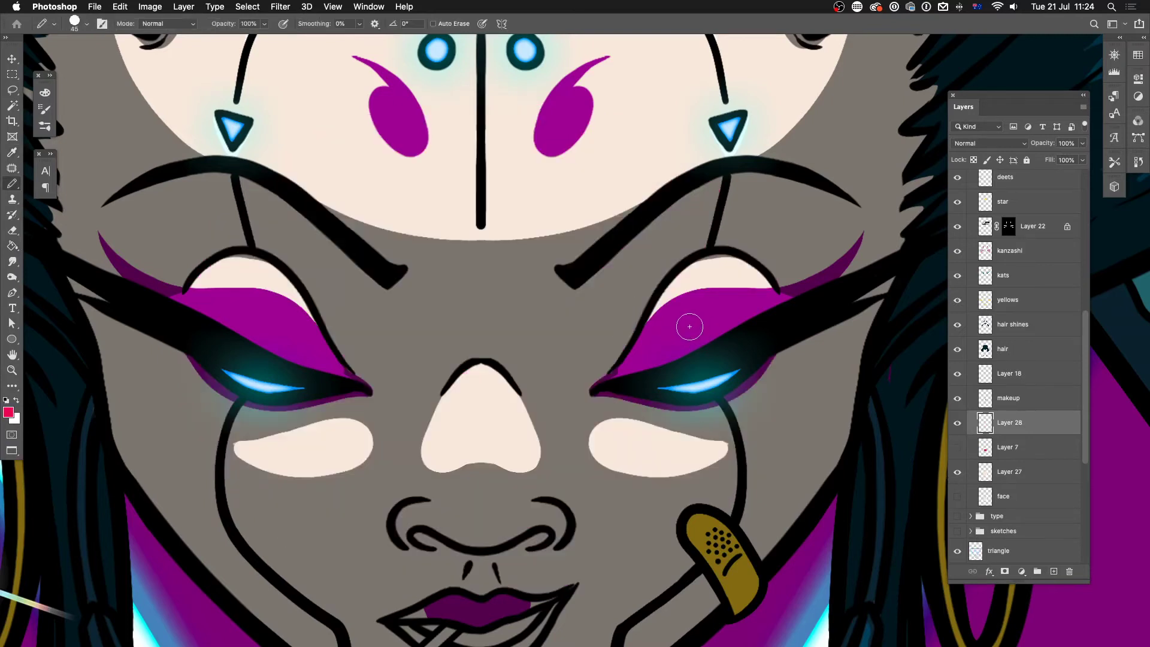
pyautogui.moveTo(497, 94)
pyautogui.mouseDown()
pyautogui.moveTo(317, 533)
pyautogui.moveTo(689, 203)
pyautogui.moveTo(300, 156)
pyautogui.mouseUp()
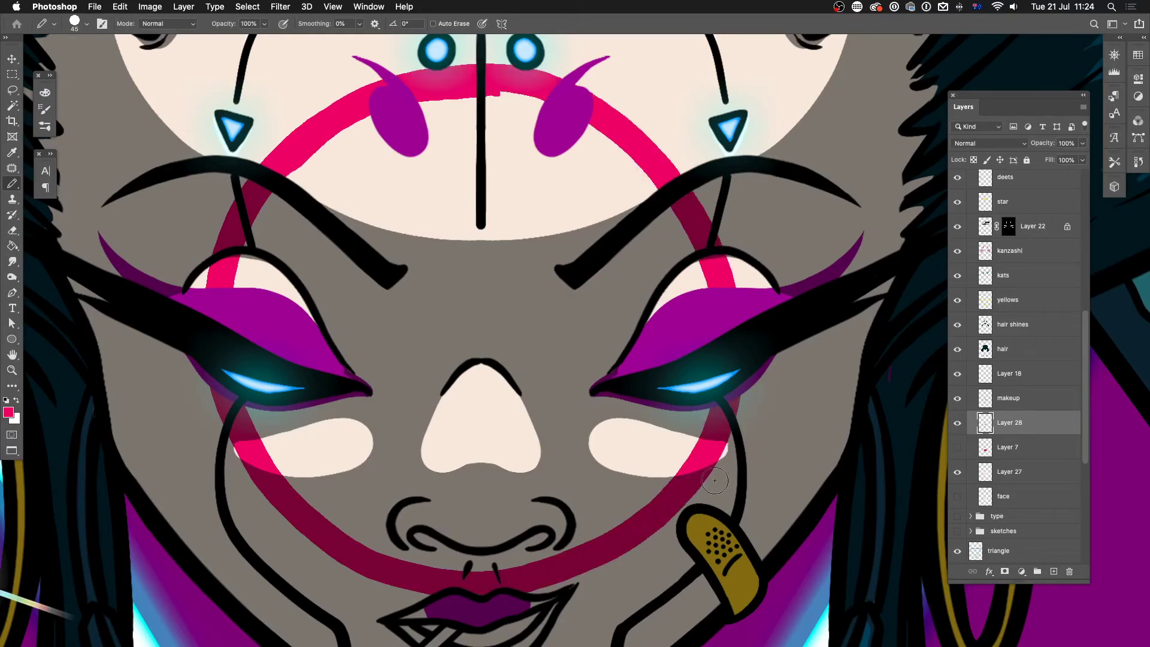
pyautogui.scroll(3, 659, 455)
pyautogui.press('g')
pyautogui.click(522, 263)
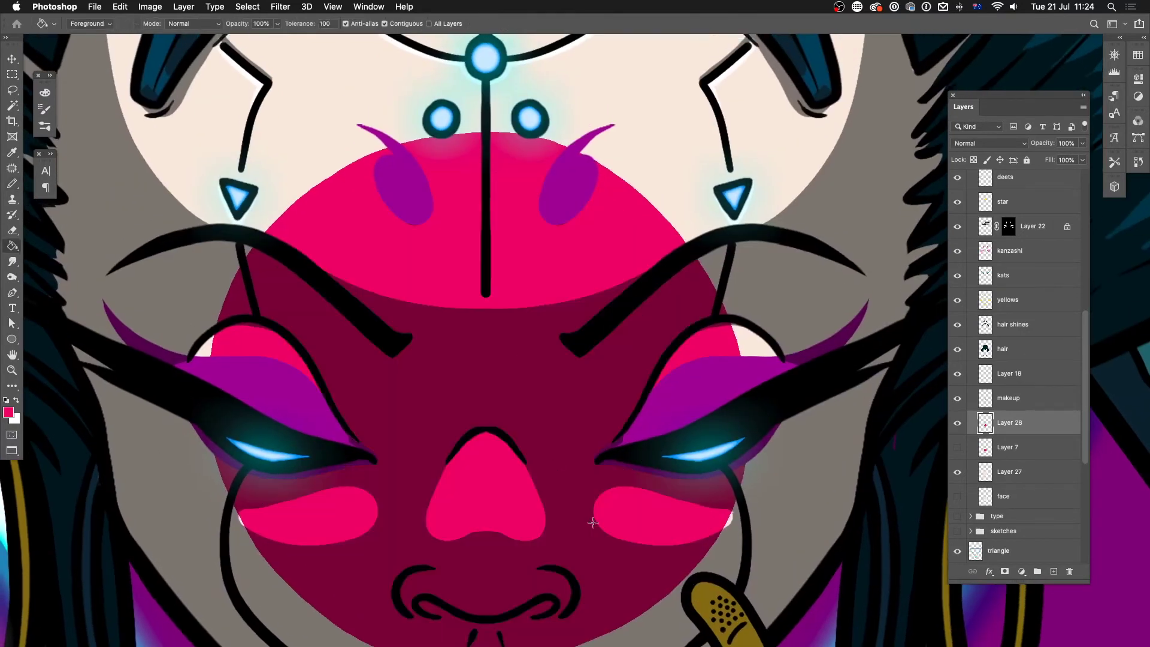
# - Examine the edge of the pink face fill up close, the whole illustration, and the recoloured face
pyautogui.scroll(3, 624, 477)
pyautogui.scroll(2, 704, 525)
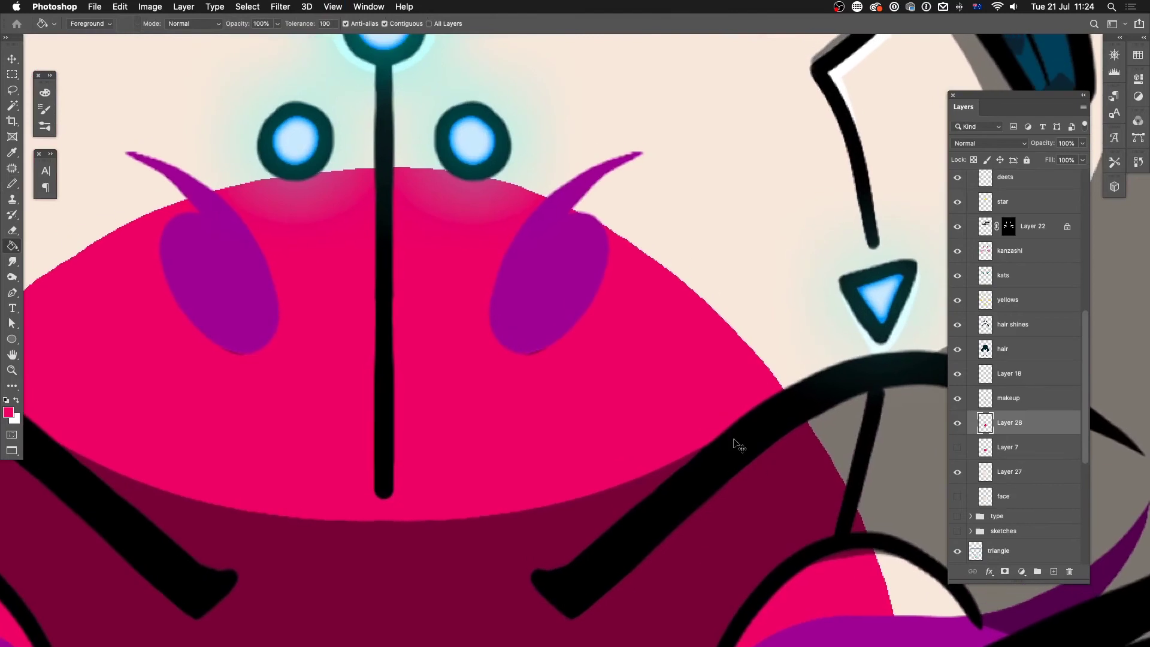
pyautogui.press('super+0')
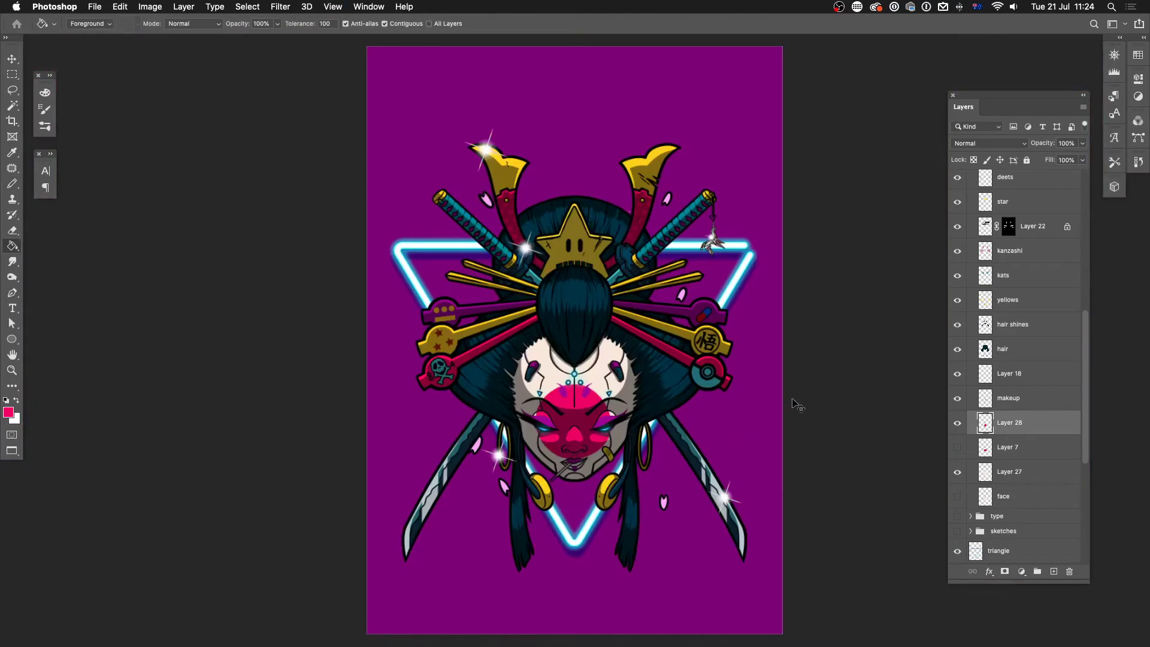
pyautogui.press('super+plus')
pyautogui.press('super+plus')
pyautogui.press('super+plus')
pyautogui.press('super+plus')
pyautogui.moveTo(720, 542); pyautogui.dragTo(674, 234)
pyautogui.click(577, 283)
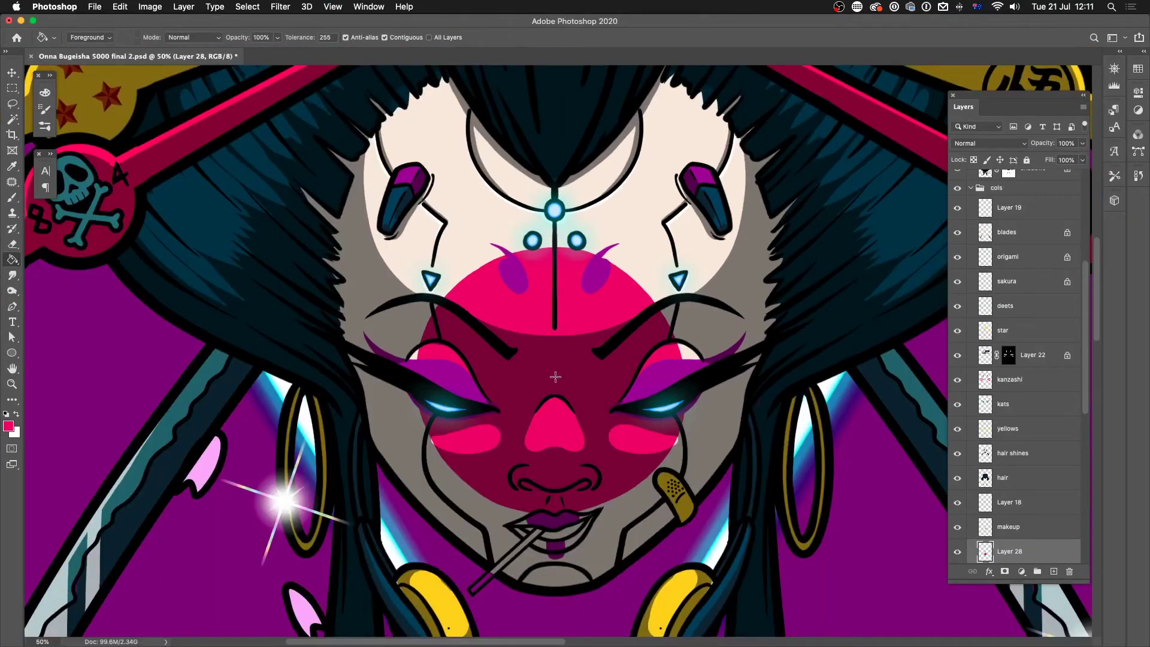
pyautogui.moveTo(563, 402); pyautogui.dragTo(571, 385)
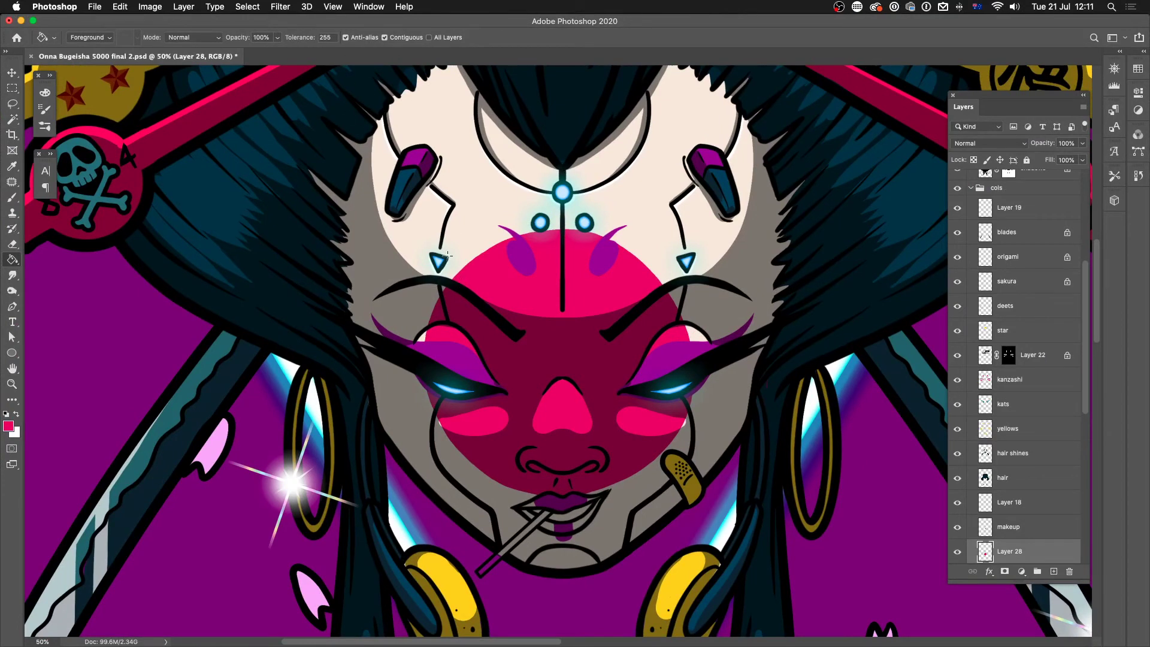
# - Create a new blank white document and paint a large closed pink oval on it with the Brush tool
pyautogui.press('super+alt+n')
pyautogui.click(331, 36)
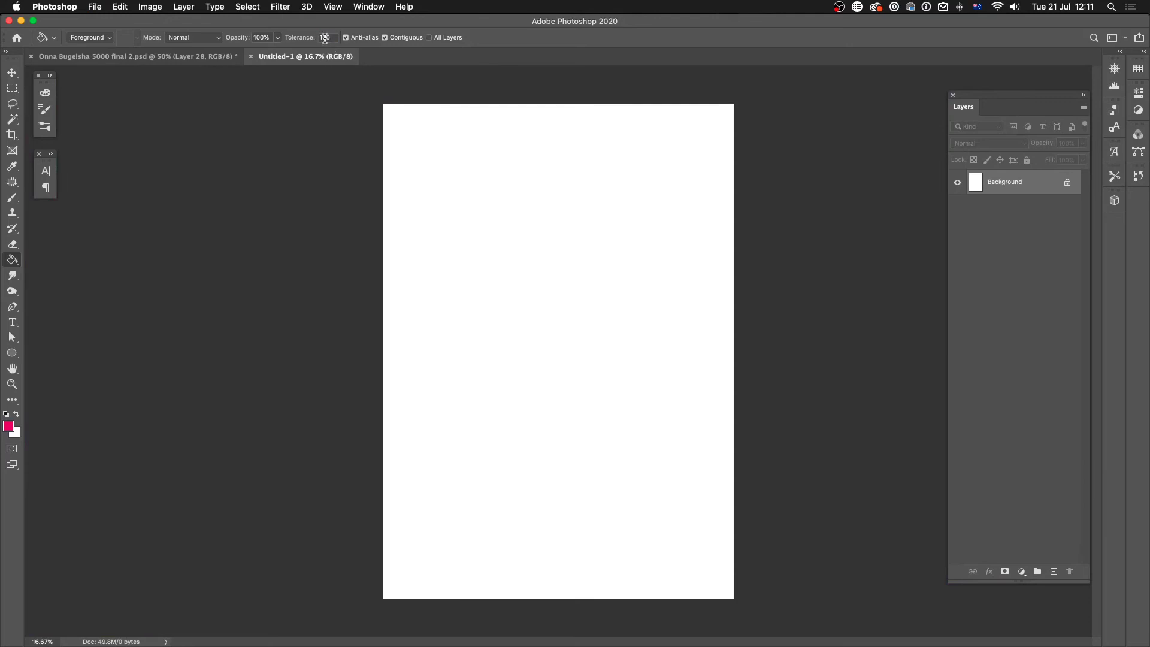
pyautogui.press('b')
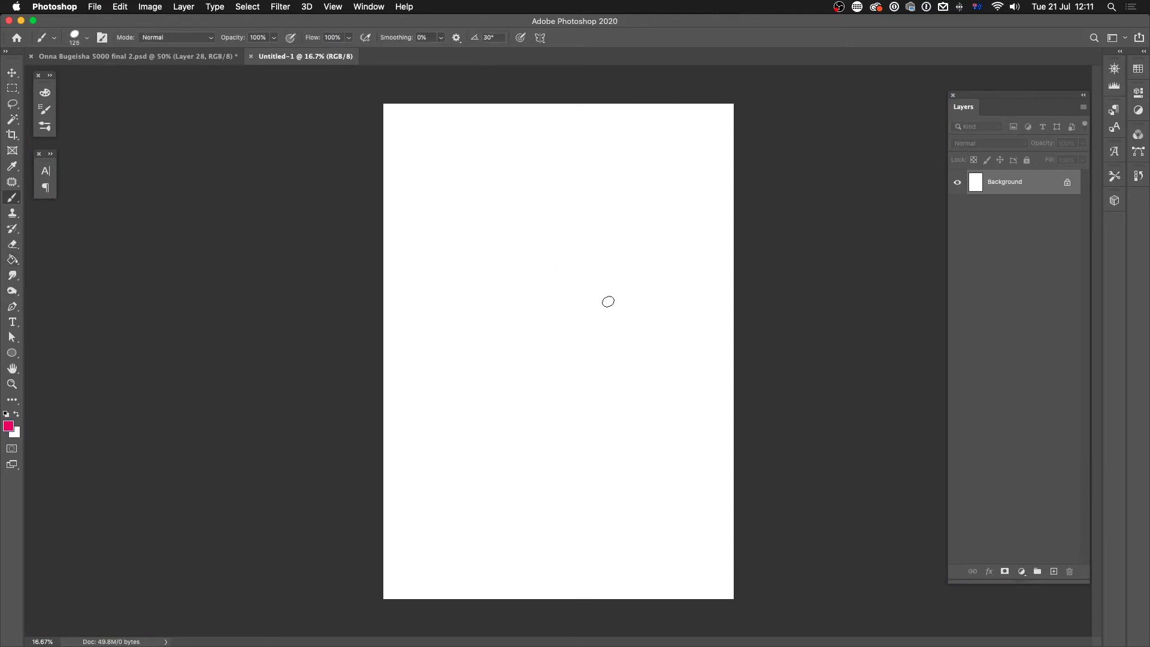
pyautogui.press('super+plus')
pyautogui.press('super+plus')
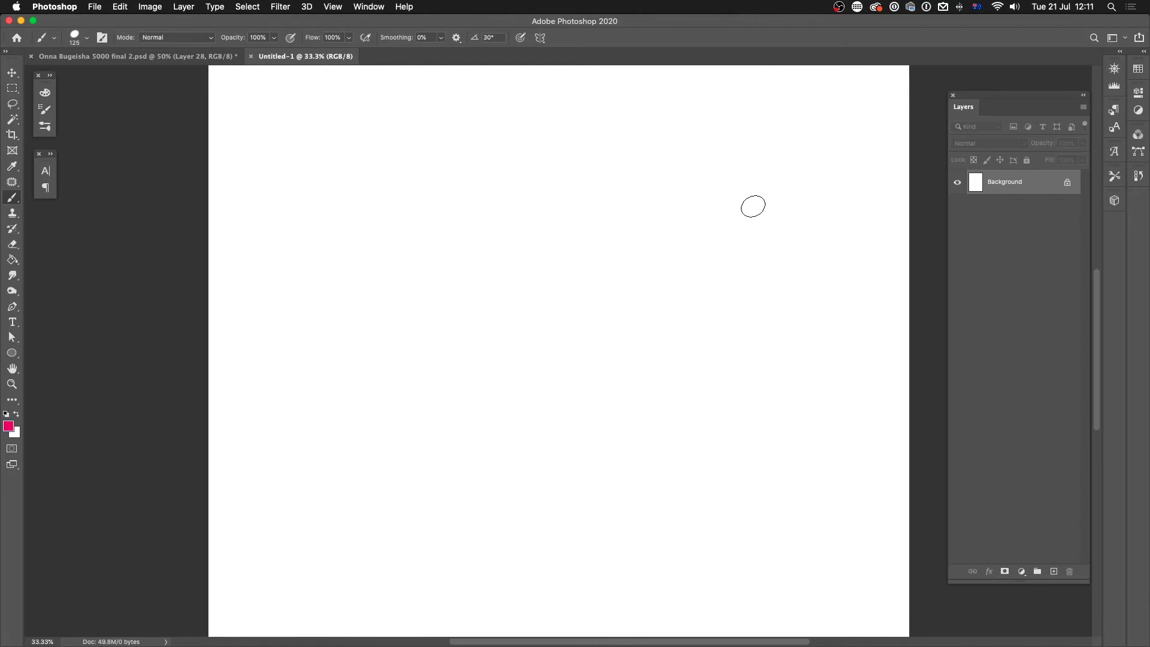
pyautogui.moveTo(629, 181)
pyautogui.mouseDown()
pyautogui.moveTo(426, 253)
pyautogui.moveTo(429, 448)
pyautogui.moveTo(719, 405)
pyautogui.moveTo(758, 248)
pyautogui.mouseUp()
pyautogui.moveTo(673, 182); pyautogui.dragTo(357, 309)
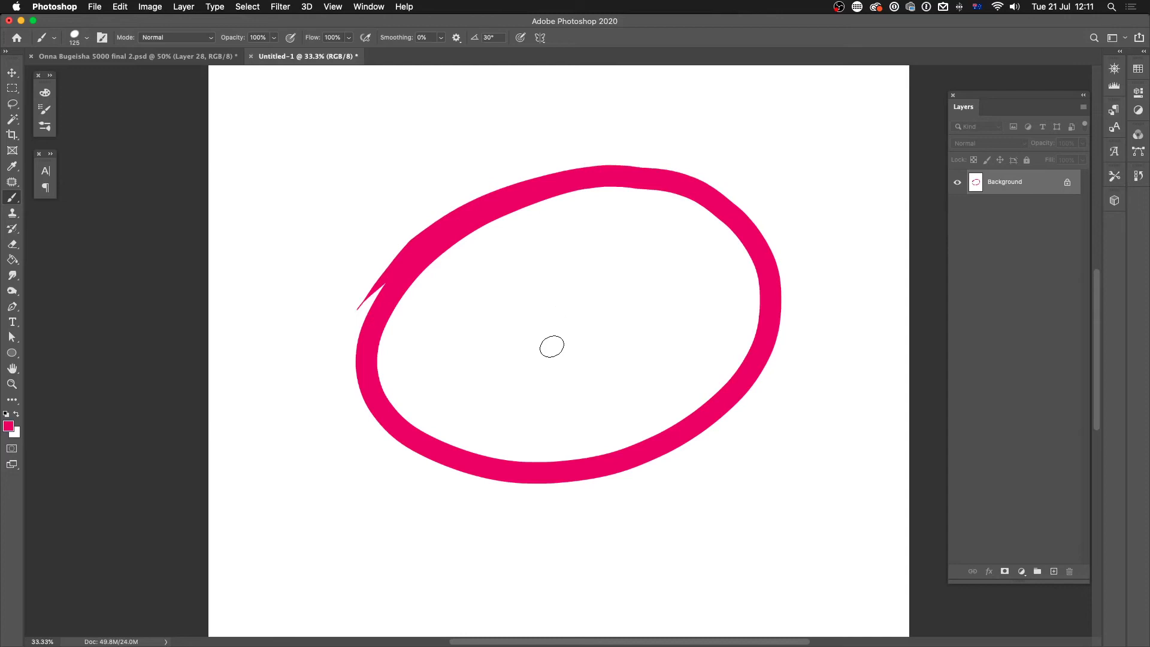
# - Set the Paint Bucket tolerance to 255, fill inside the pink oval, and undo the fill
pyautogui.scroll(4, 549, 346)
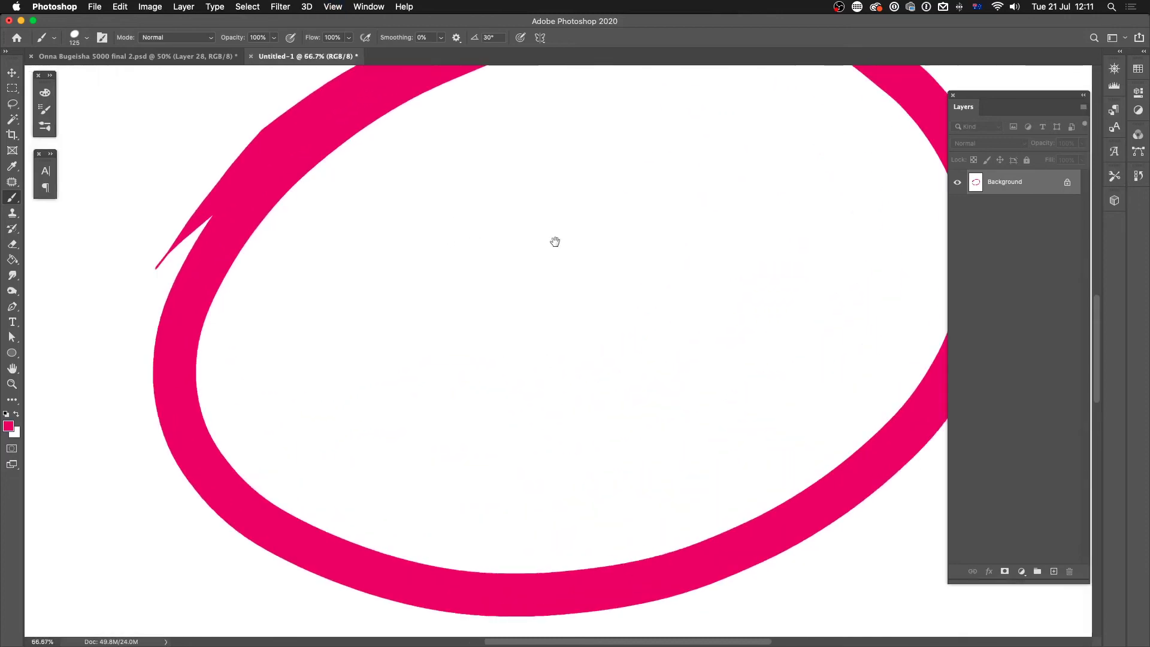
pyautogui.moveTo(515, 398); pyautogui.dragTo(563, 398)
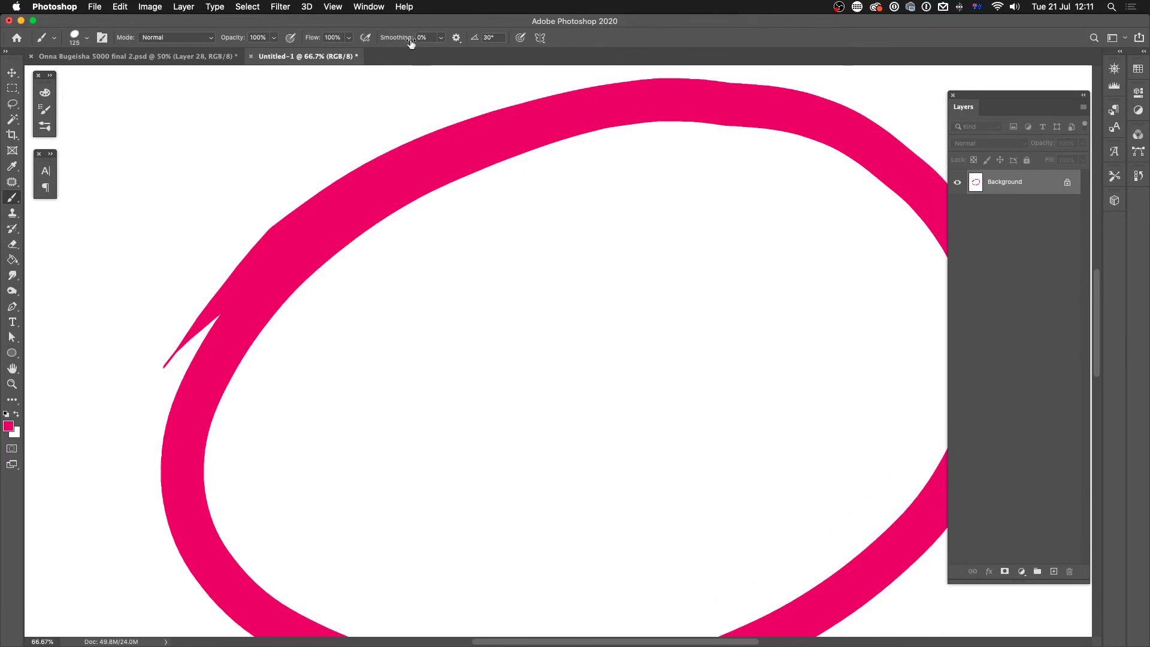
pyautogui.press('g')
pyautogui.click(331, 36)
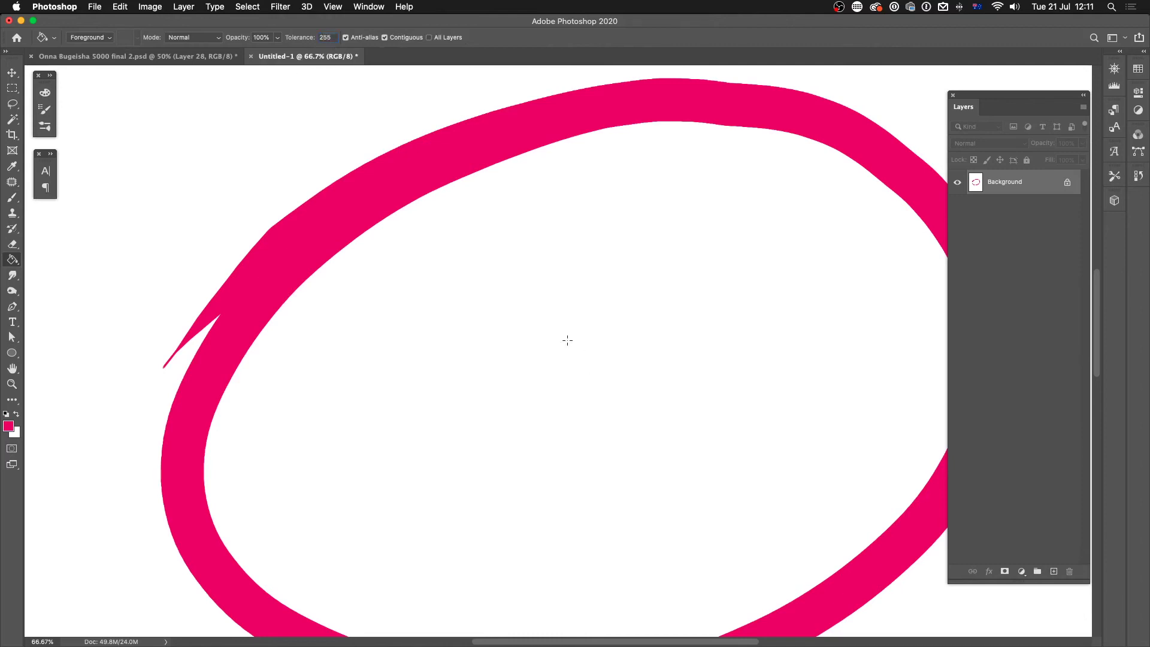
pyautogui.press('super+minus')
pyautogui.press('super+minus')
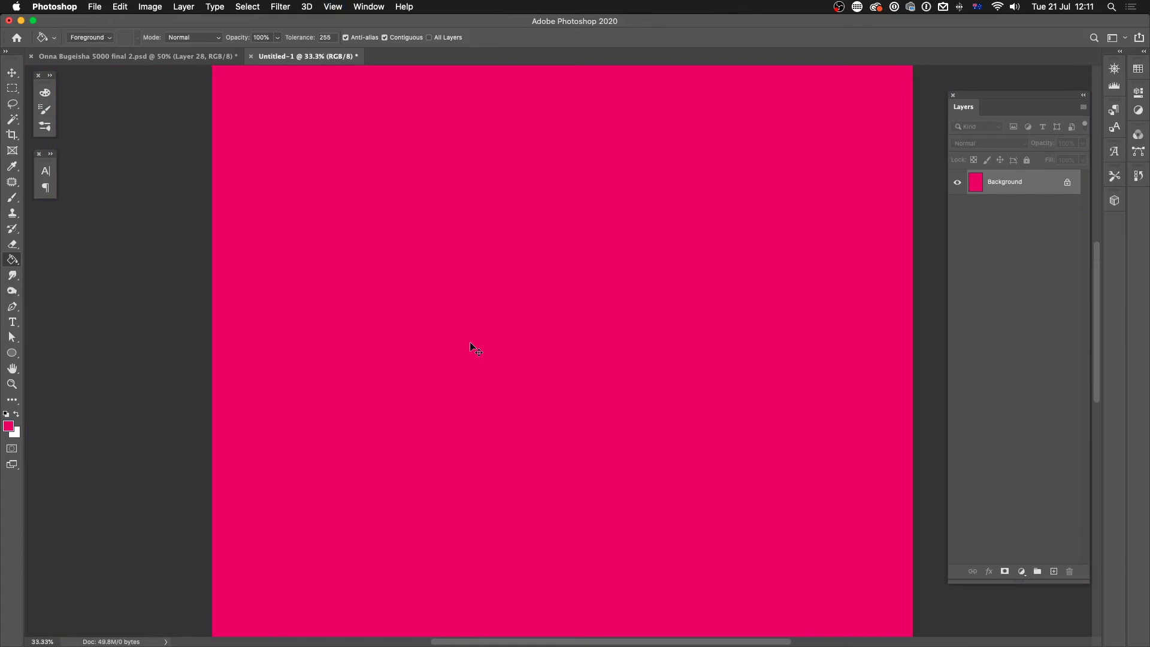
pyautogui.press('super+z')
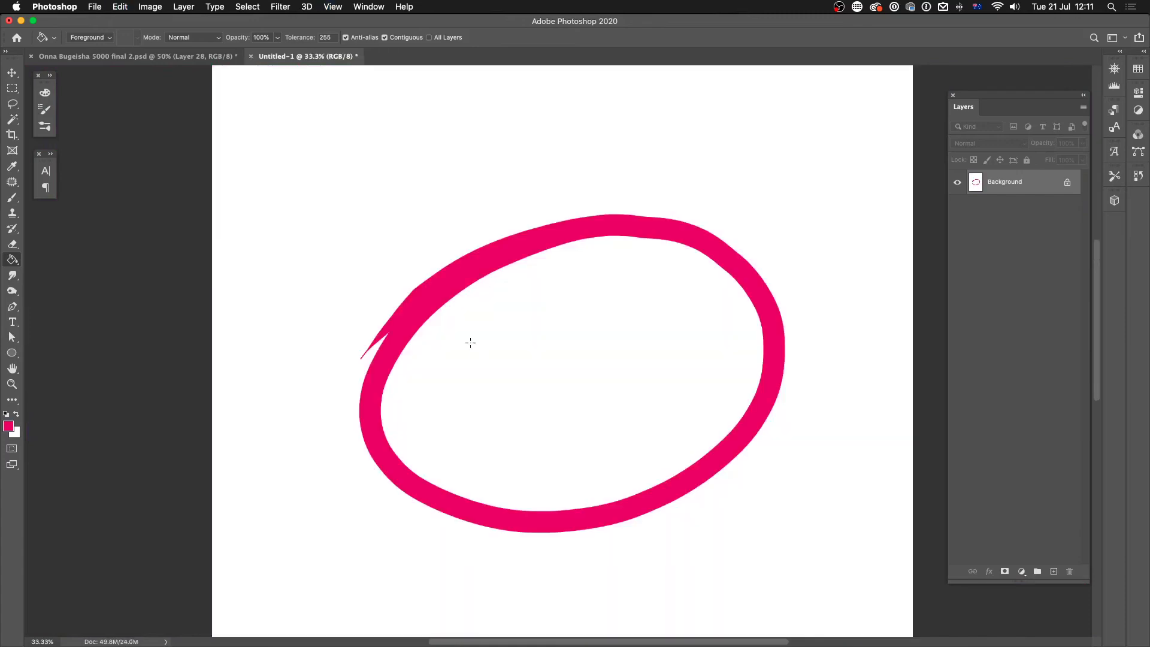
# - Set the Paint Bucket tolerance to 220 and fill inside the large pink oval
pyautogui.press('super+plus')
pyautogui.click(312, 38)
pyautogui.write('220')
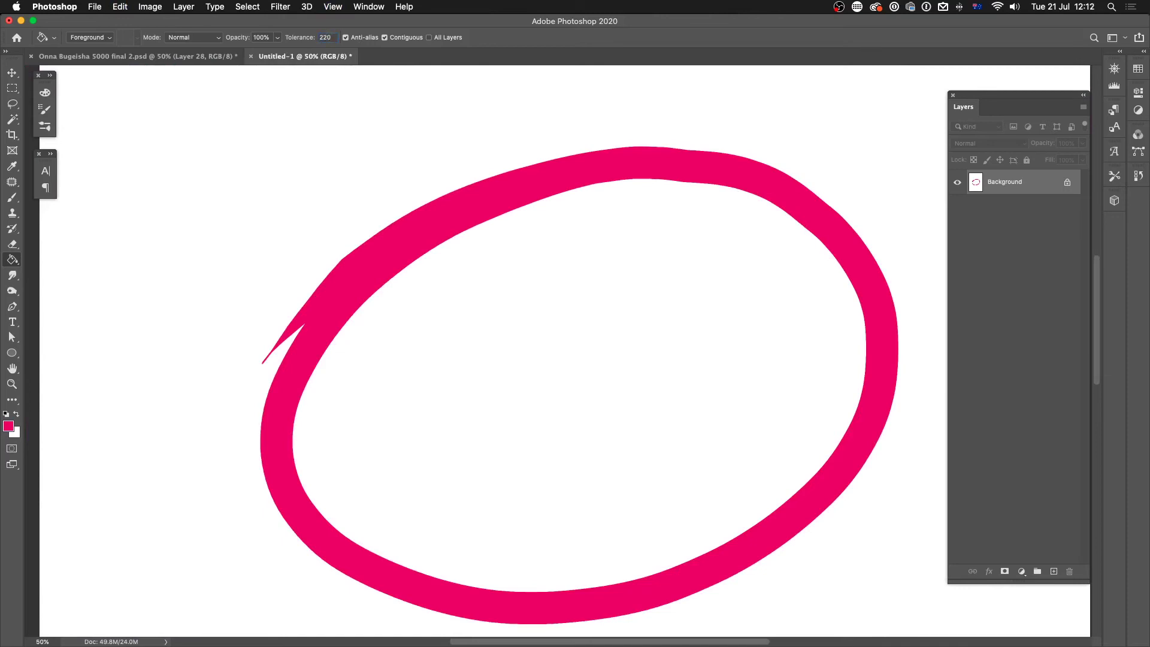
pyautogui.moveTo(265, 641)
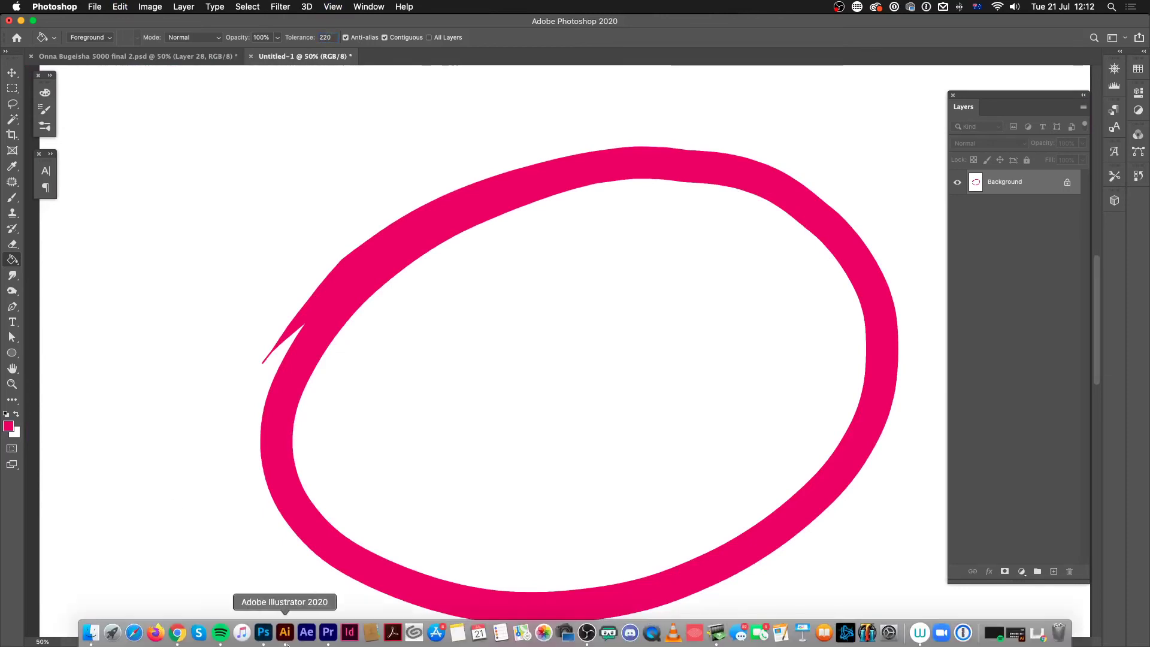
pyautogui.click(586, 633)
pyautogui.click(96, 297)
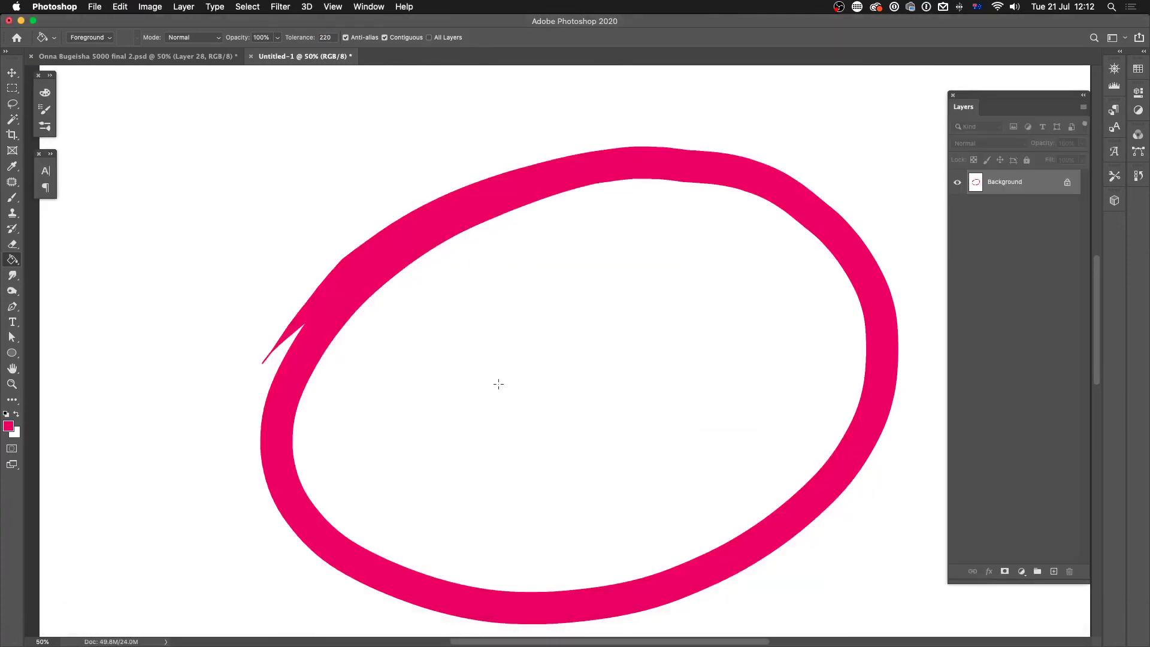
pyautogui.click(551, 277)
# - Examine the outer edge and interior of the filled large oval up close
pyautogui.press('super+plus')
pyautogui.press('super+plus')
pyautogui.press('super+plus')
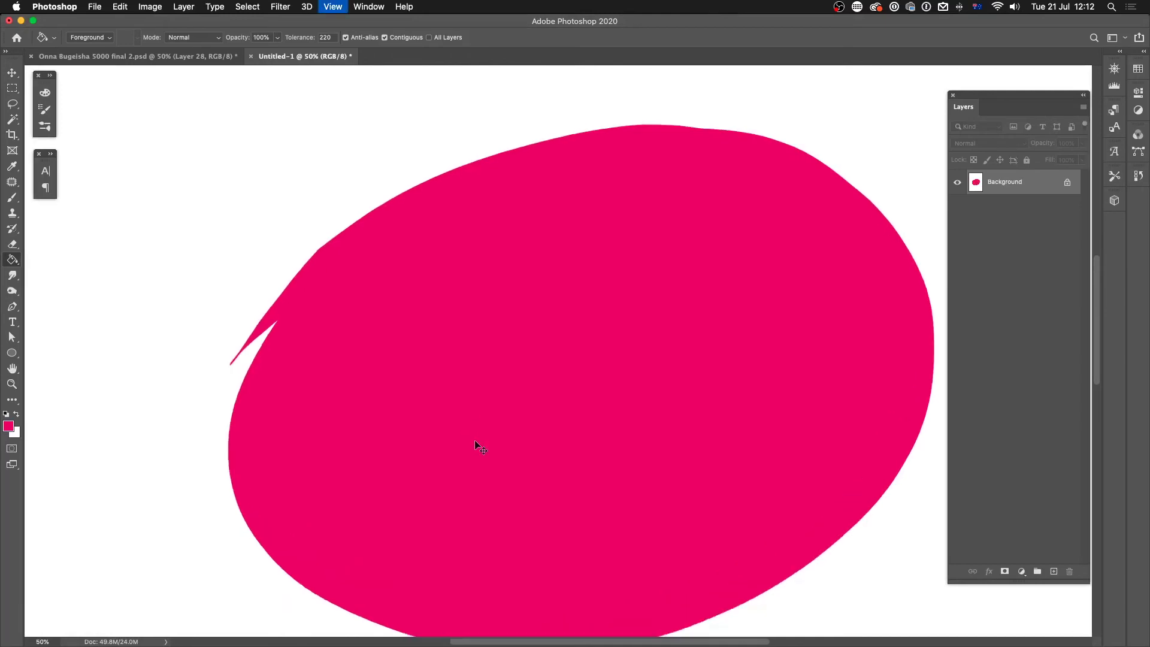
pyautogui.moveTo(422, 214); pyautogui.dragTo(508, 539)
pyautogui.moveTo(503, 321); pyautogui.dragTo(519, 503)
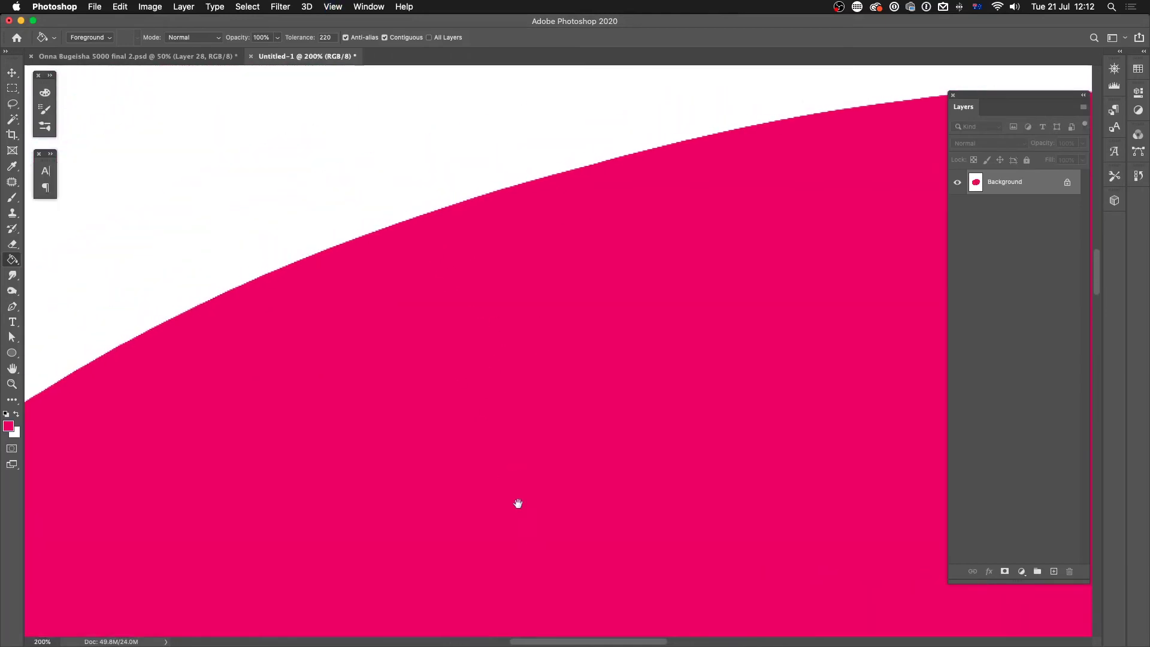
pyautogui.press('super+plus')
pyautogui.press('super+plus')
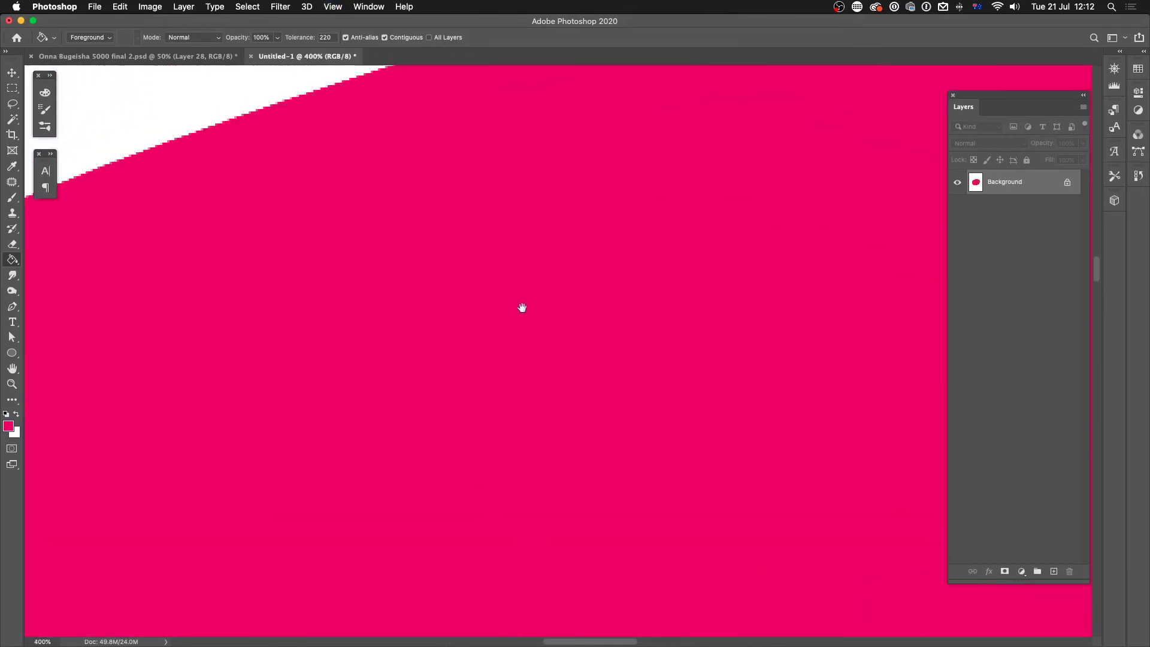
pyautogui.moveTo(523, 307); pyautogui.dragTo(512, 399)
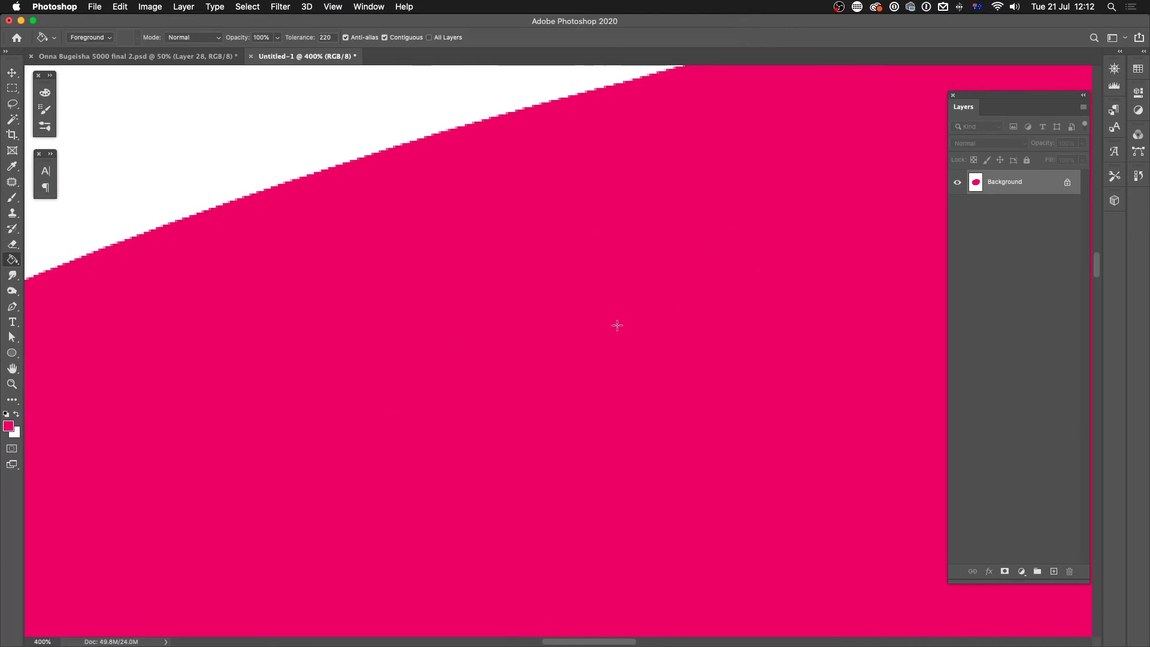
pyautogui.press('super+minus')
pyautogui.press('super+minus')
pyautogui.press('super+minus')
pyautogui.press('super+minus')
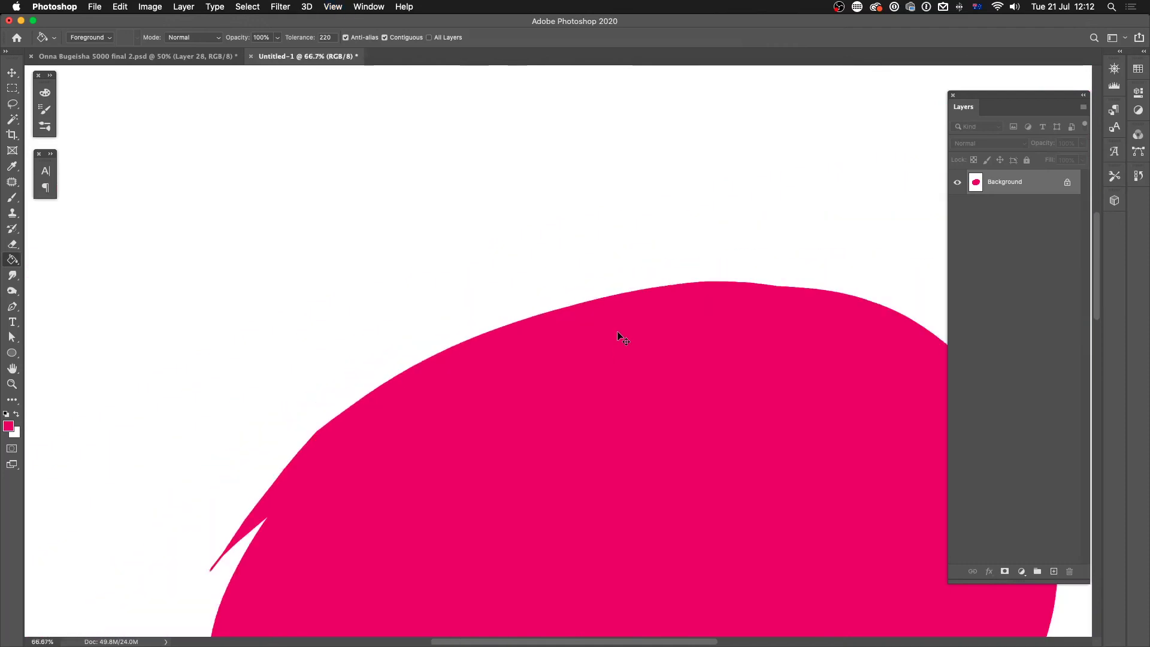
pyautogui.press('super+minus')
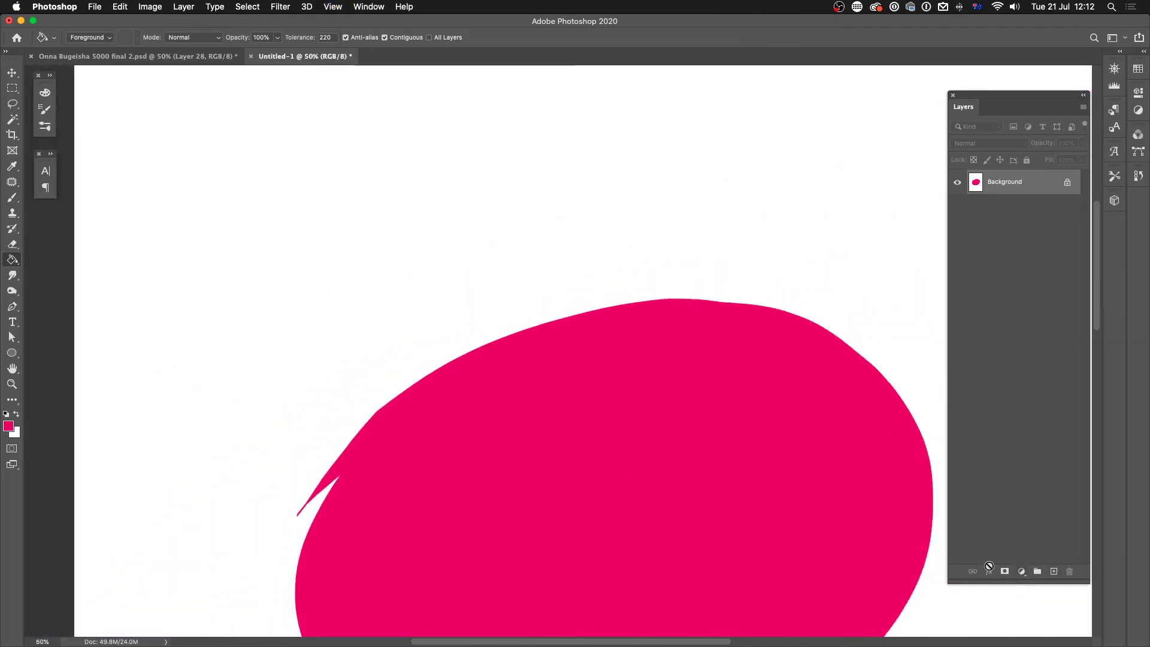
# - On a new layer, paint a closed pink oval above the large one with the Brush tool and fill it using the Paint Bucket
pyautogui.click(1053, 572)
pyautogui.moveTo(506, 361); pyautogui.dragTo(535, 458)
pyautogui.press('b')
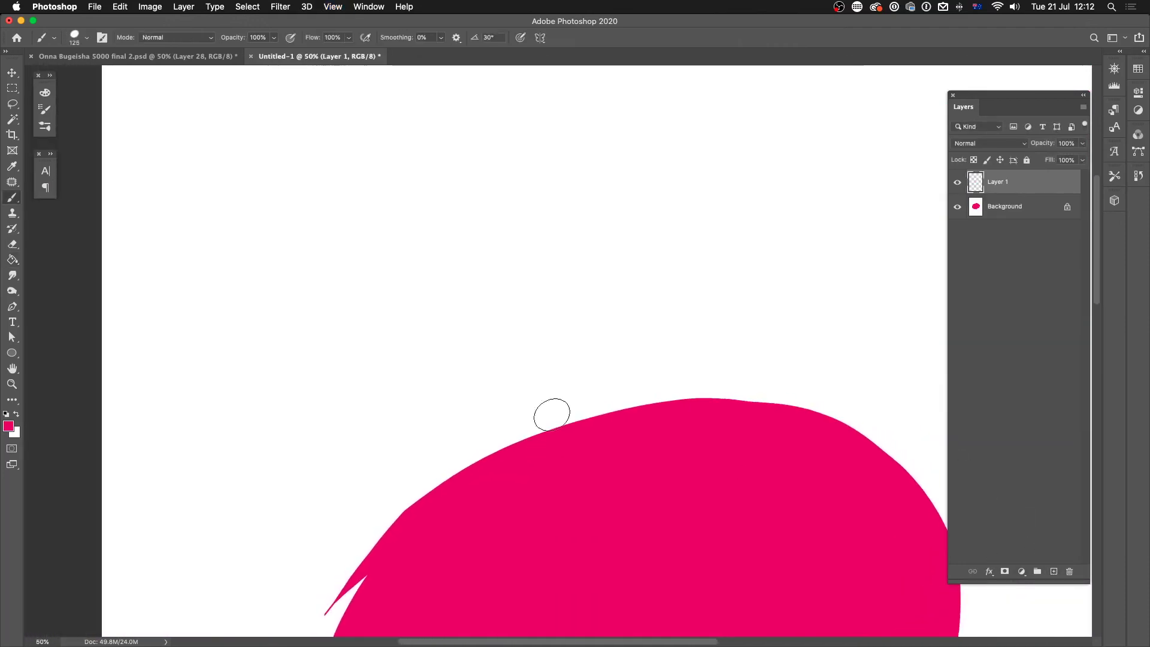
pyautogui.moveTo(608, 107)
pyautogui.mouseDown()
pyautogui.moveTo(372, 205)
pyautogui.moveTo(650, 356)
pyautogui.mouseUp()
pyautogui.moveTo(777, 250)
pyautogui.mouseDown()
pyautogui.moveTo(527, 115)
pyautogui.moveTo(409, 197)
pyautogui.mouseUp()
pyautogui.press('g')
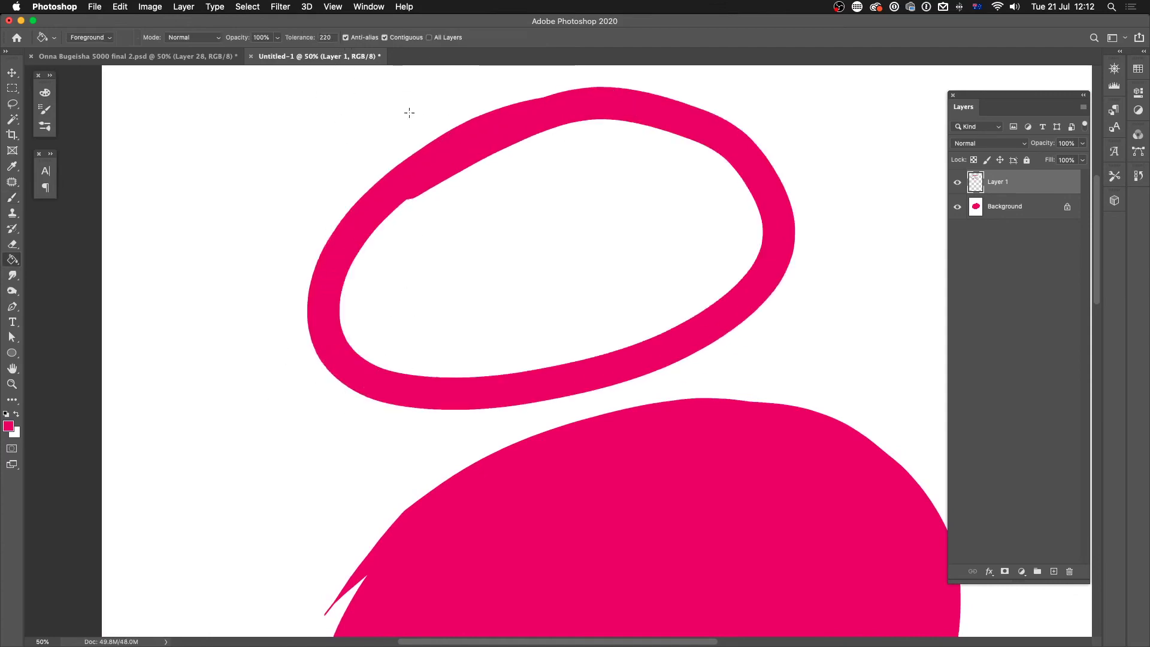
pyautogui.click(508, 188)
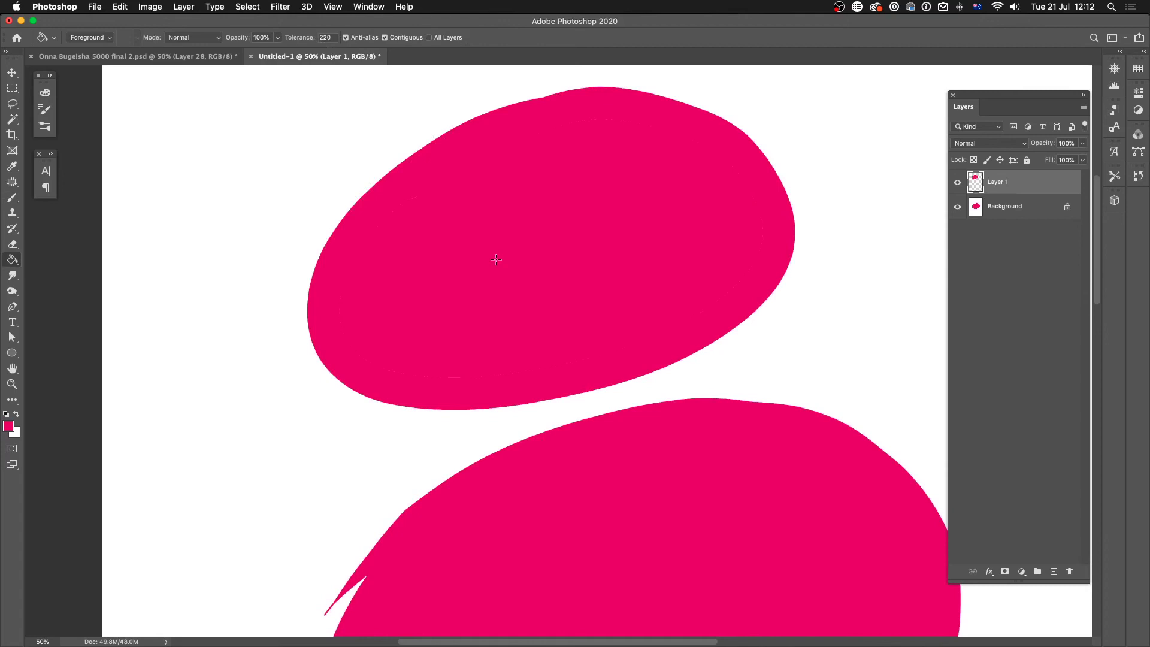
# - Examine up close where the fill meets the brushed outline of the new layer's oval
pyautogui.press('super+equal')
pyautogui.press('super+equal')
pyautogui.press('super+equal')
pyautogui.press('super+equal')
pyautogui.moveTo(483, 266); pyautogui.dragTo(472, 457)
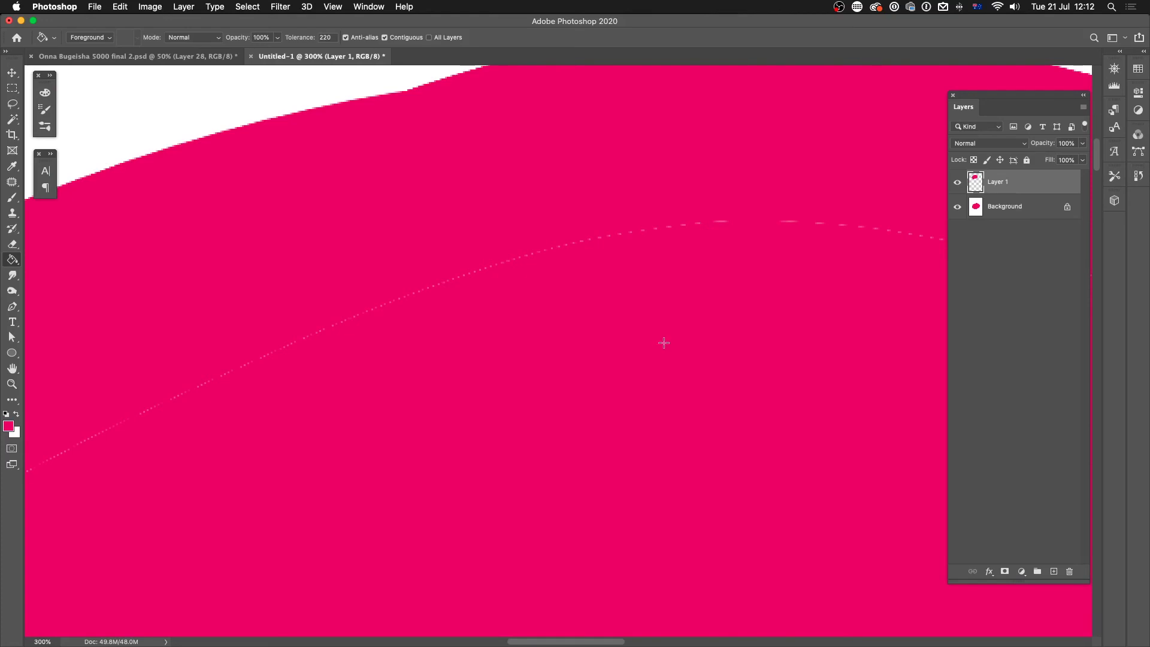
pyautogui.press('super+minus')
pyautogui.press('super+minus')
pyautogui.press('super+minus')
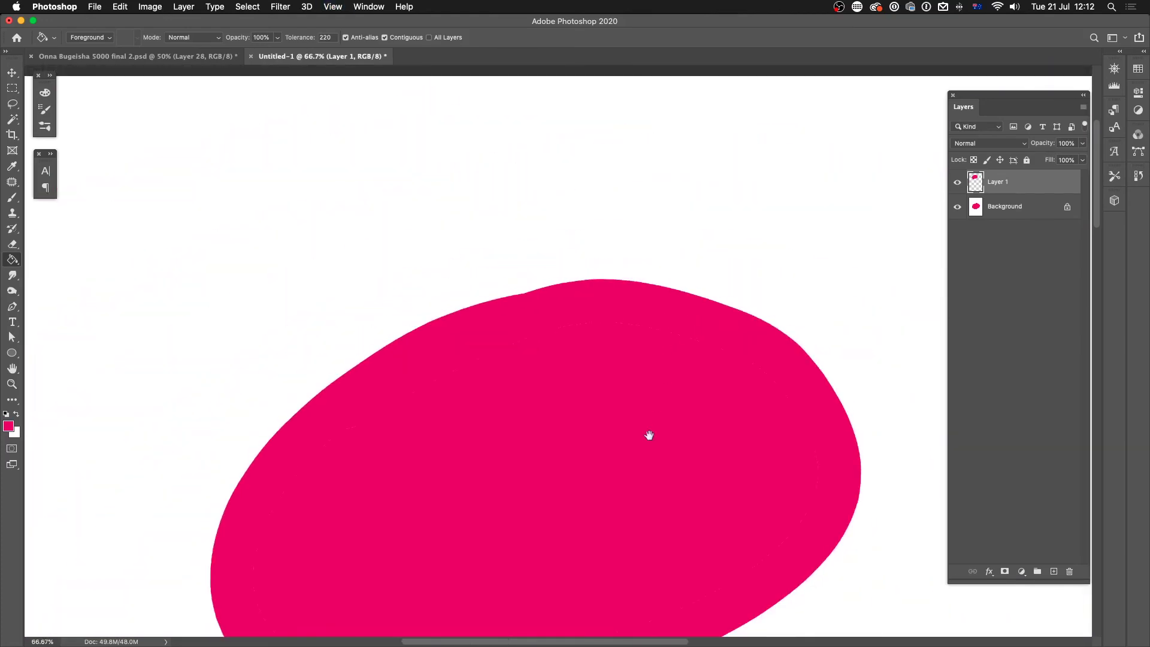
pyautogui.scroll(-5, 701, 282)
pyautogui.hscroll(-2, 701, 282)
pyautogui.press('super+minus')
pyautogui.press('super+minus')
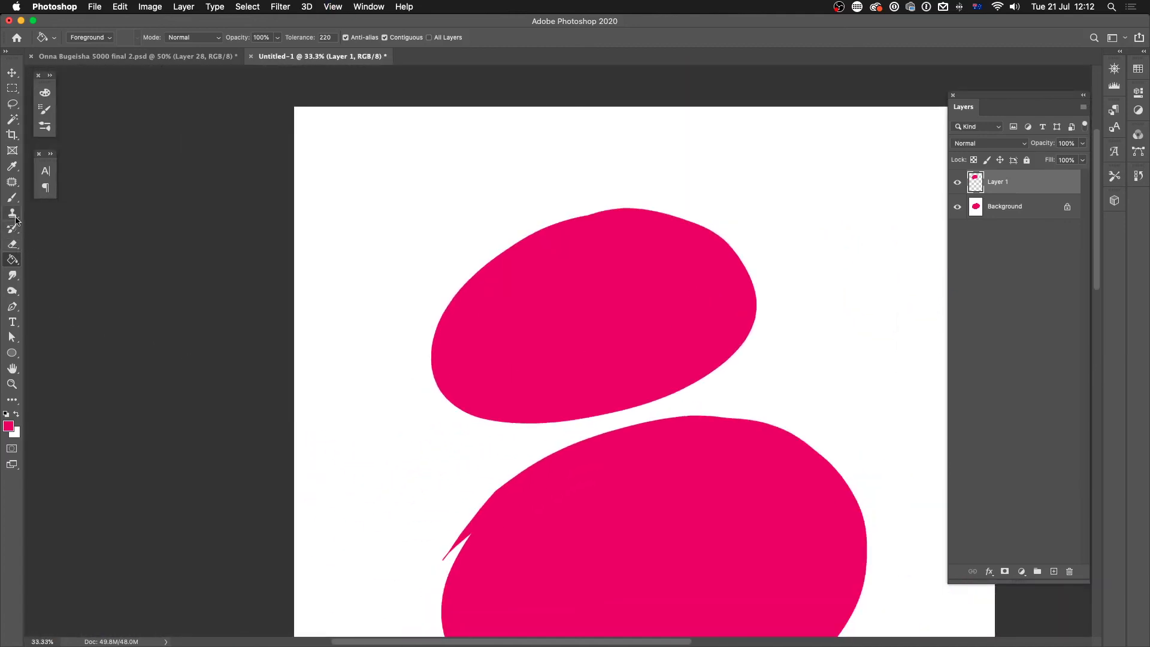
# - Draw a small closed pink oval near the canvas's upper-left corner with the Pencil tool and fill it using the Paint Bucket
pyautogui.moveTo(12, 197); pyautogui.dragTo(60, 209)
pyautogui.moveTo(450, 142)
pyautogui.mouseDown()
pyautogui.moveTo(390, 249)
pyautogui.moveTo(479, 137)
pyautogui.moveTo(379, 186)
pyautogui.mouseUp()
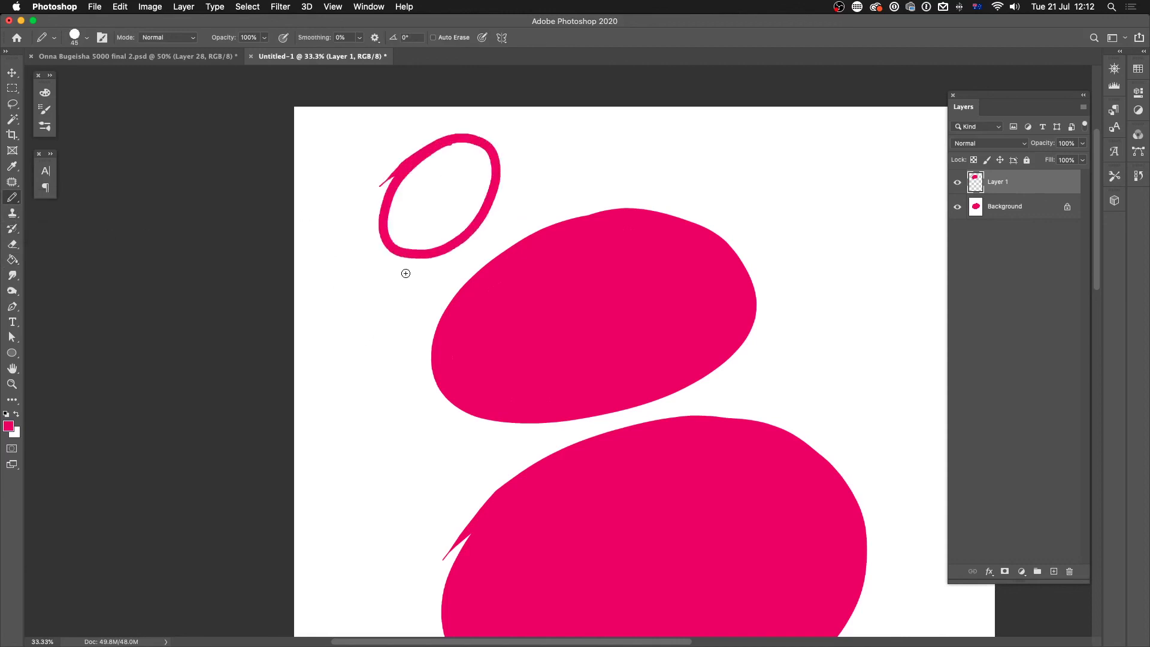
pyautogui.press('g')
pyautogui.click(403, 186)
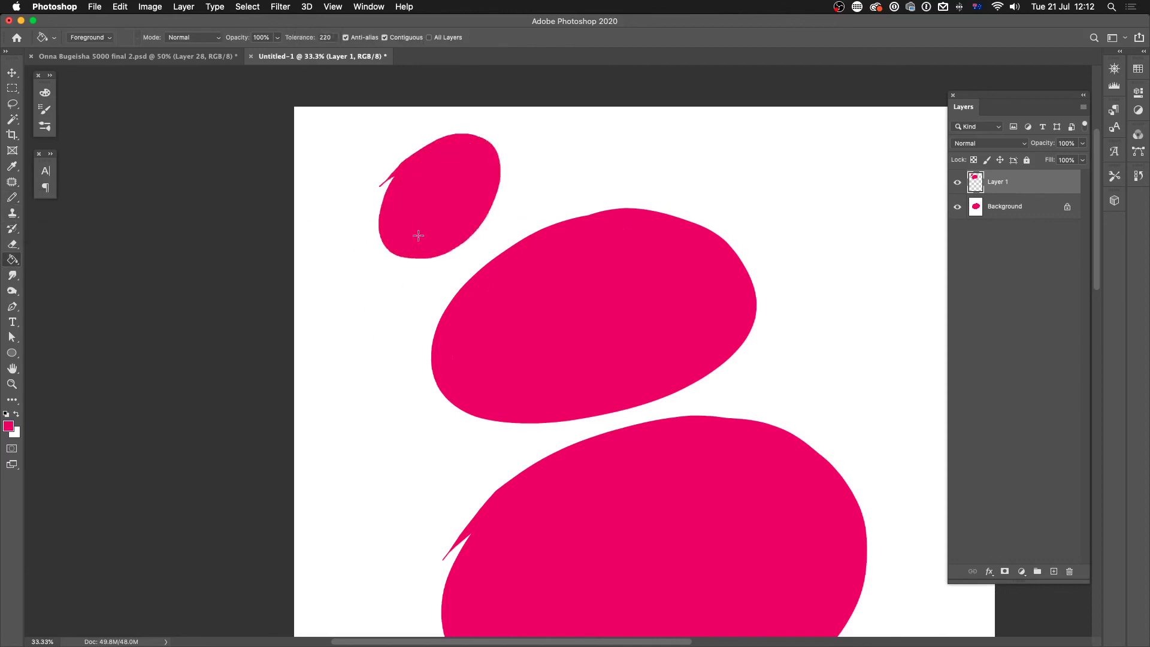
# - Examine the small pencil oval's fill and edges, compare all three ovals, and return to the Onna Bugeisha illustration
pyautogui.press('super+equal')
pyautogui.press('super+equal')
pyautogui.press('super+equal')
pyautogui.press('super+equal')
pyautogui.moveTo(510, 458); pyautogui.dragTo(647, 346)
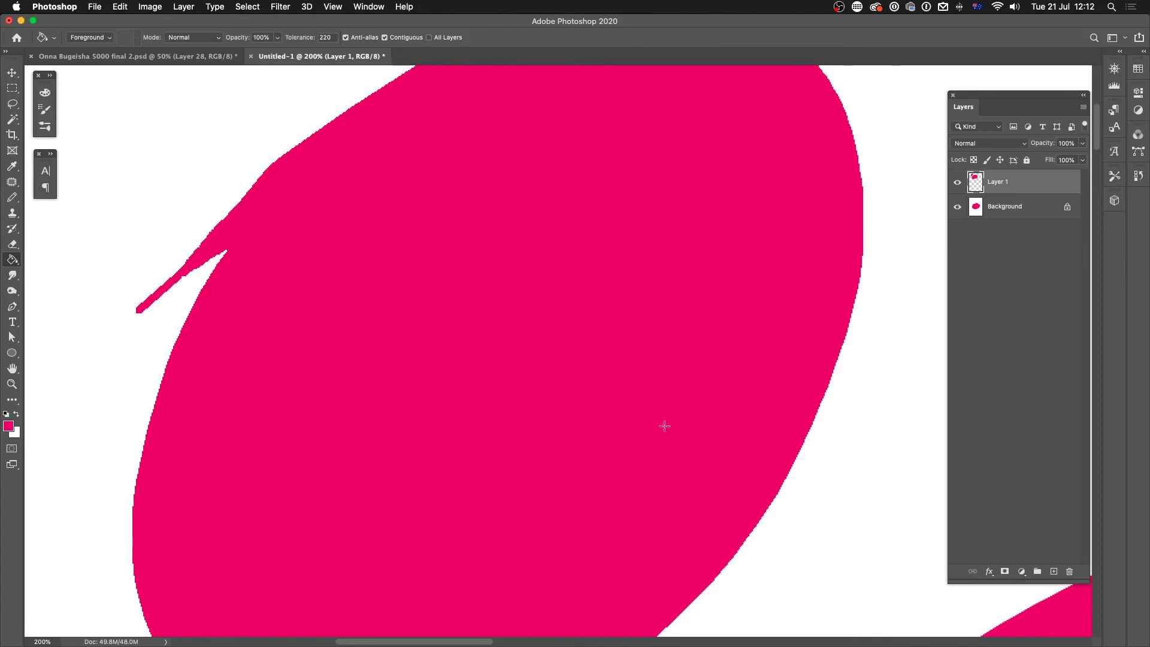
pyautogui.press('super+minus')
pyautogui.press('super+minus')
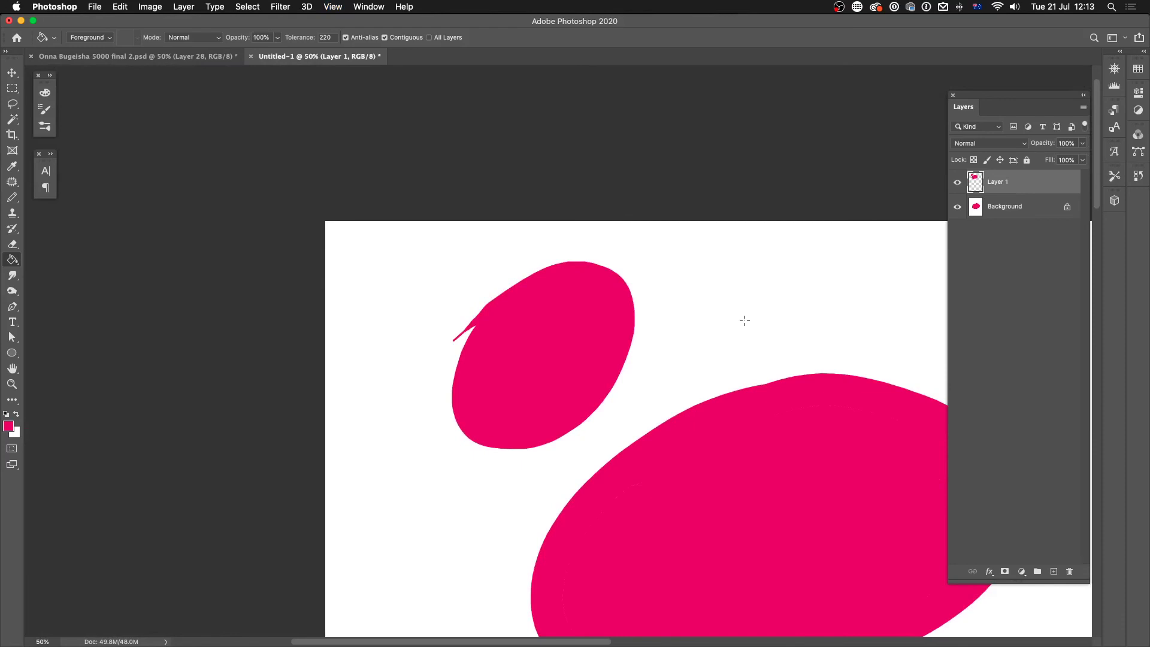
pyautogui.press('super+minus')
pyautogui.scroll(-7, 744, 320)
pyautogui.hscroll(4, 744, 320)
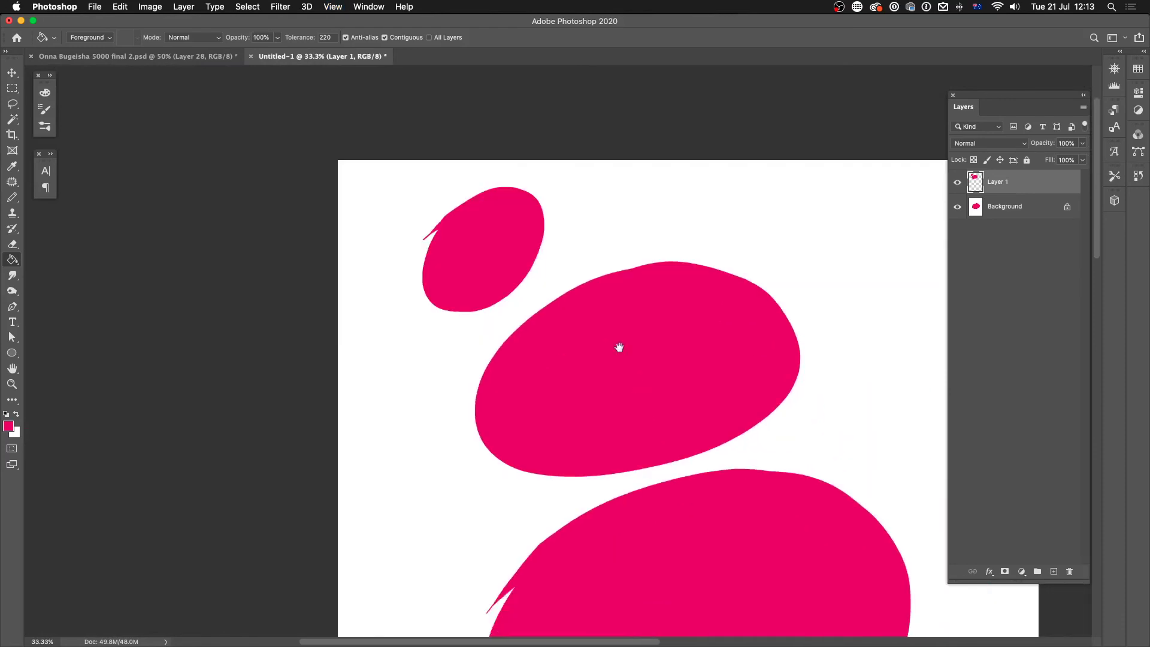
pyautogui.press('super+minus')
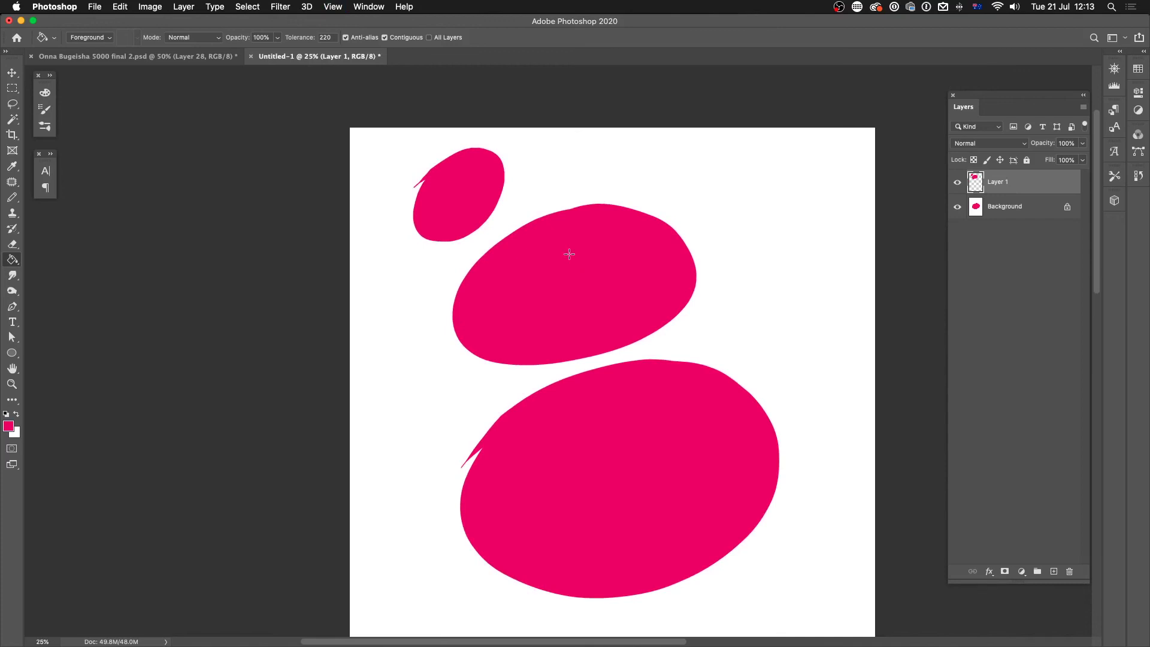
pyautogui.click(212, 58)
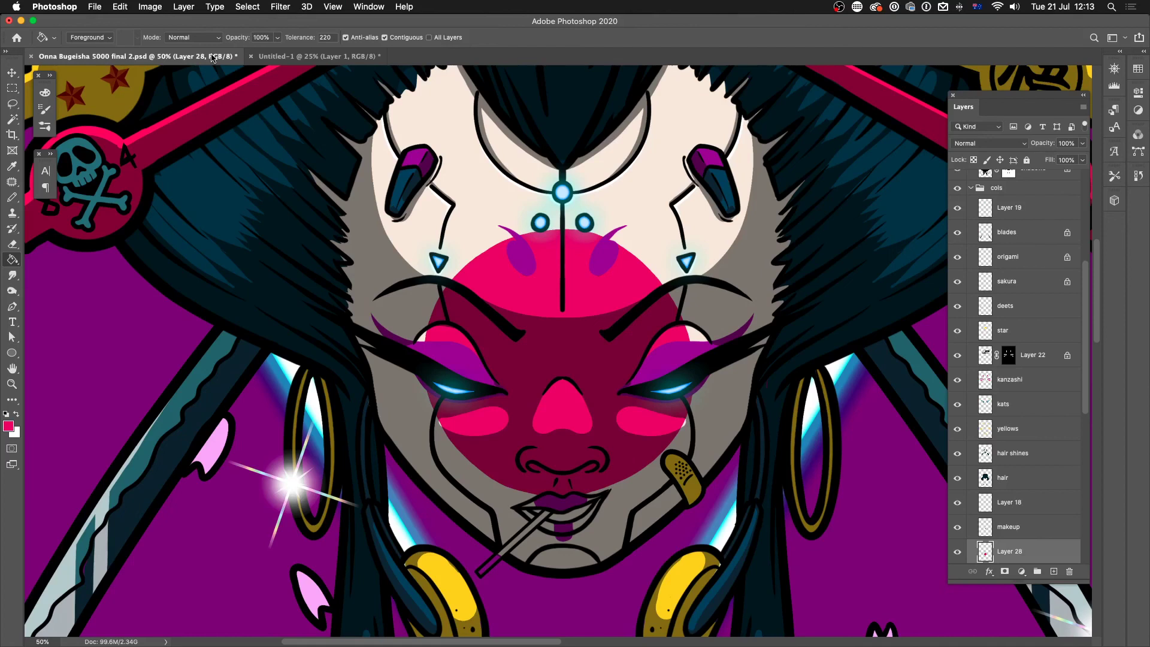